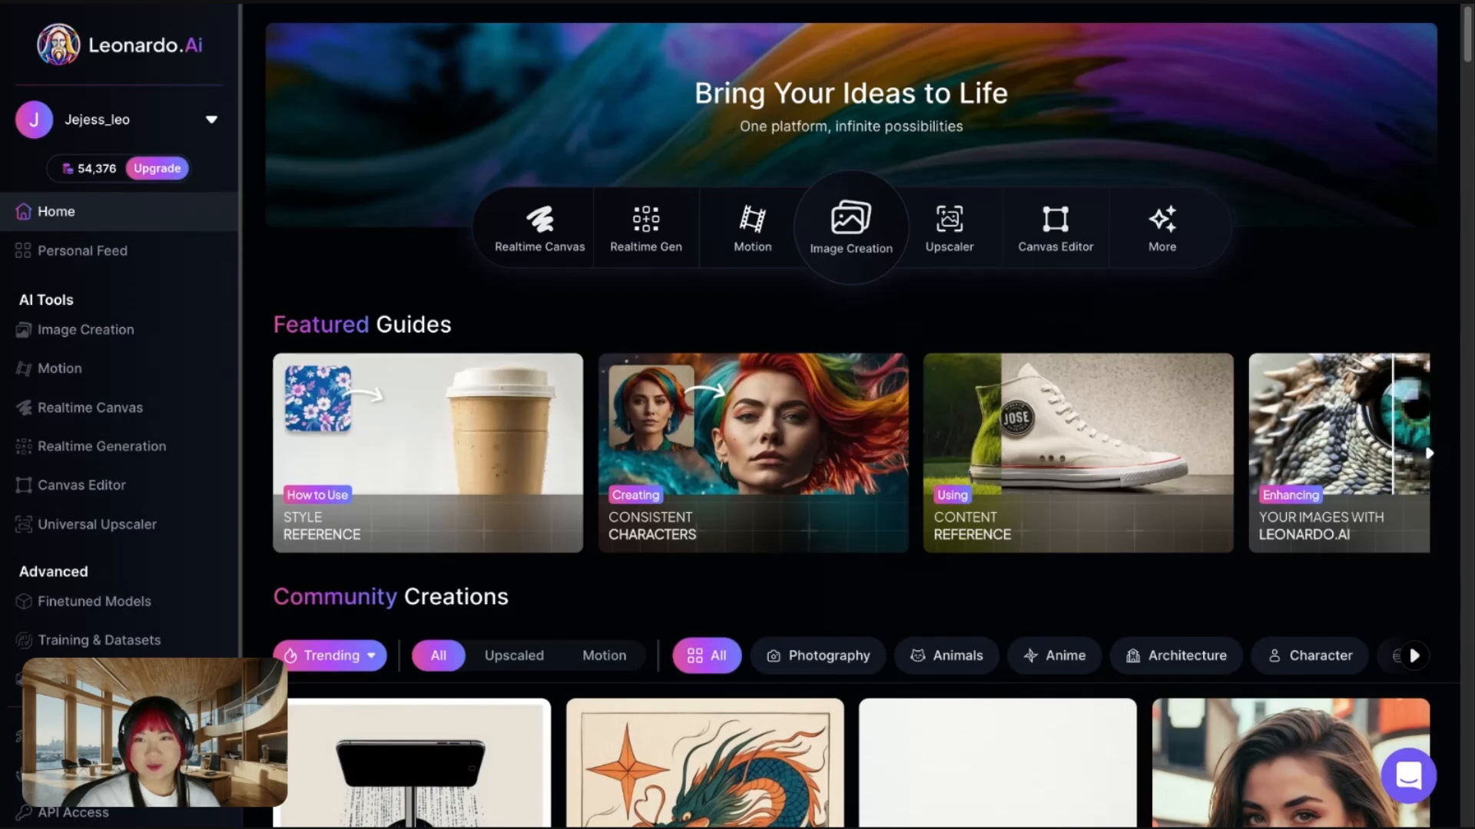
- Open the Image Creation tool and look through its platform presets
left_click(854, 248)
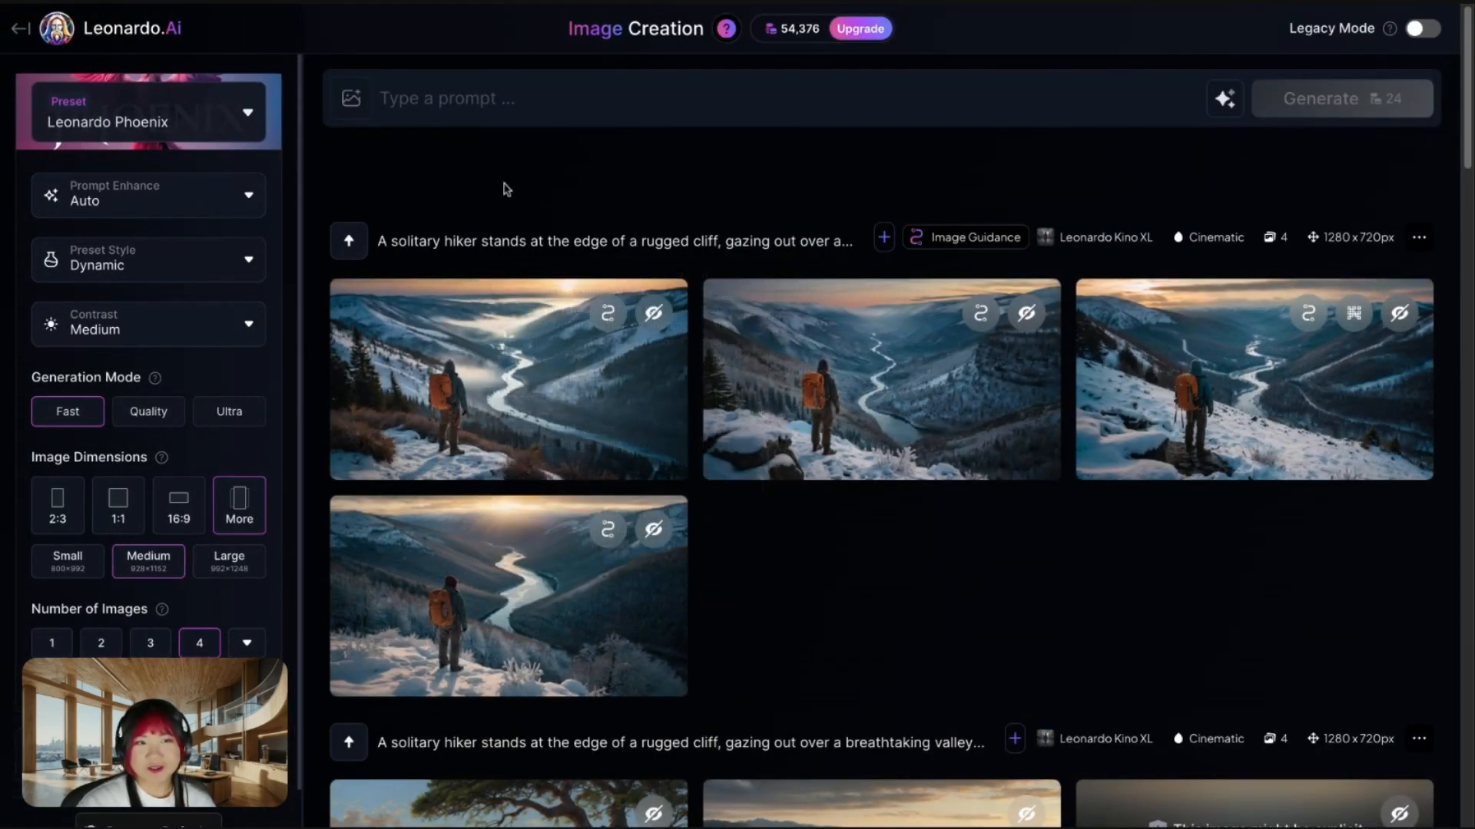
left_click(159, 114)
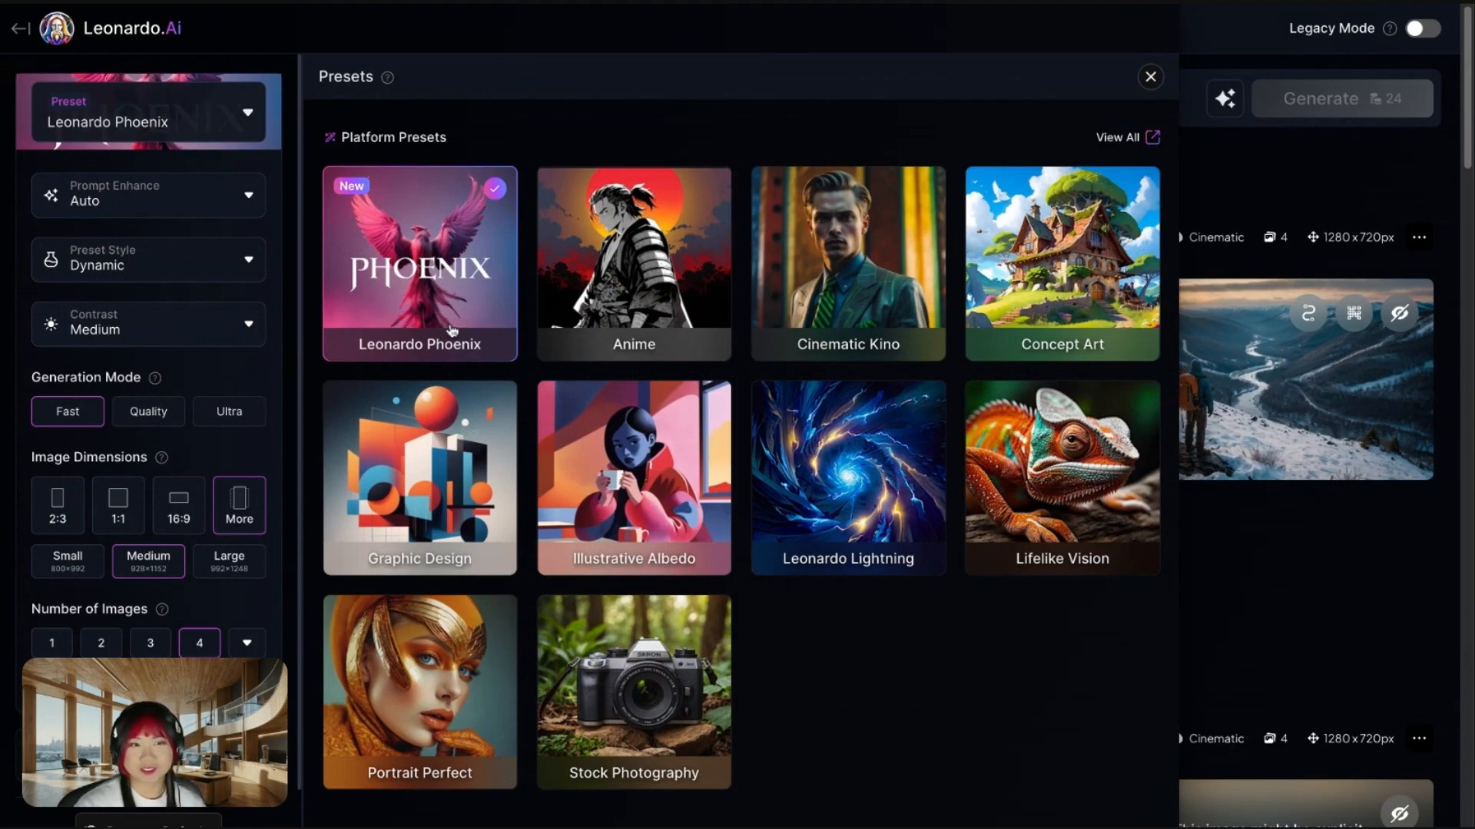
left_click(1208, 172)
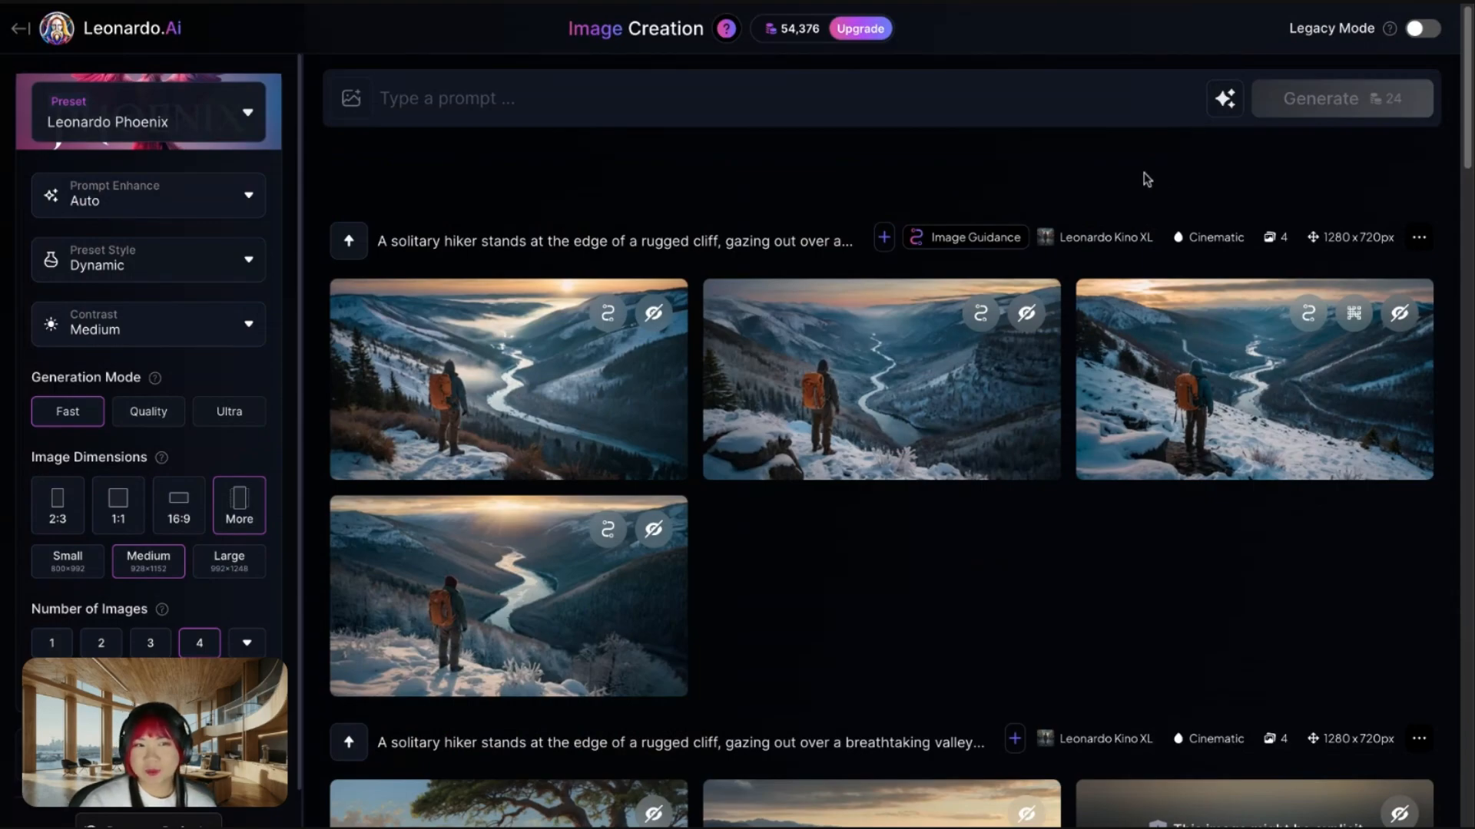
- Create a prompt with Describe With AI from the uploaded image of the grey device with a green glow, and generate images from it
left_click(1227, 115)
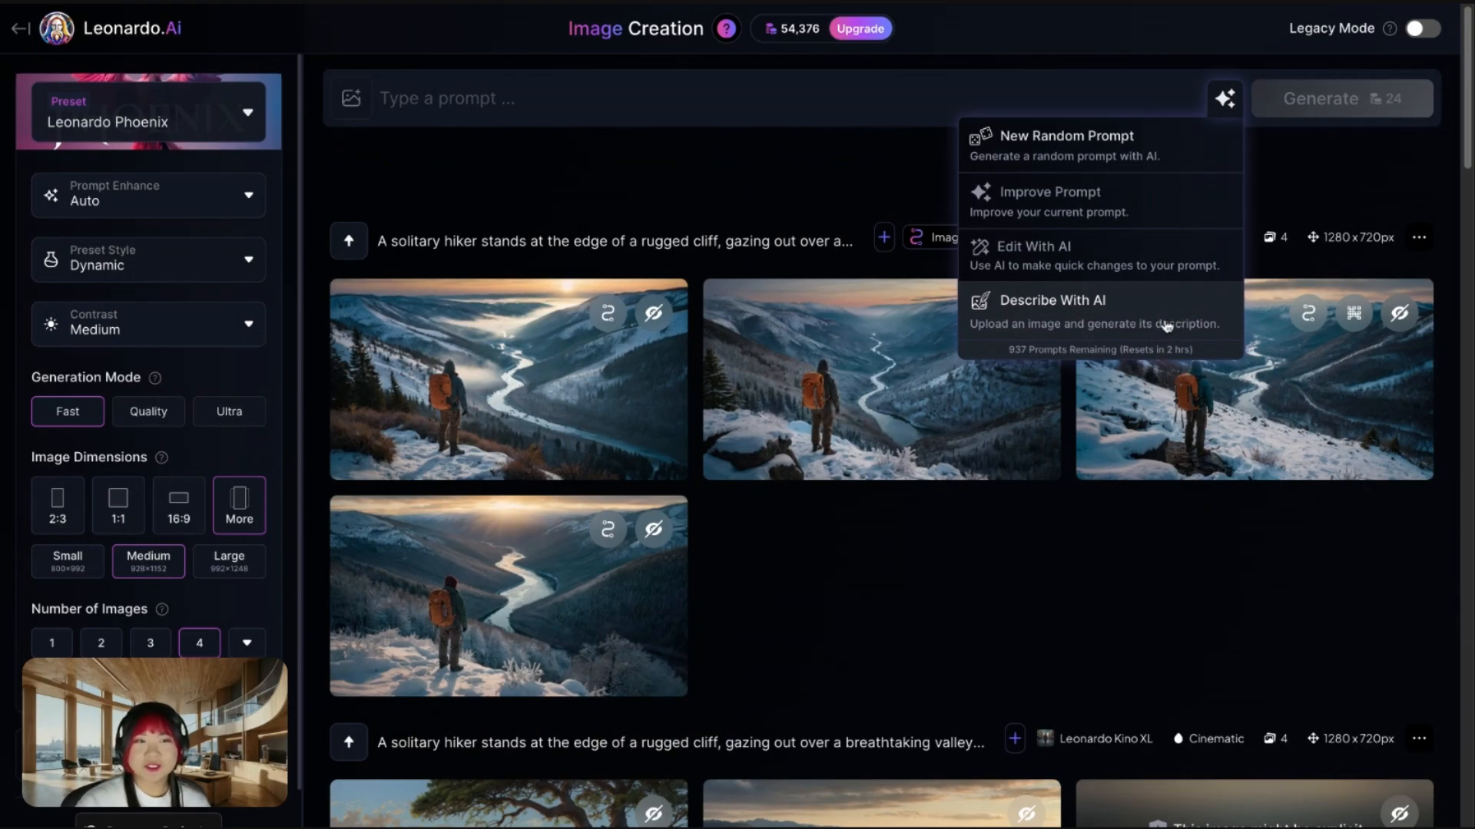
left_click(1189, 320)
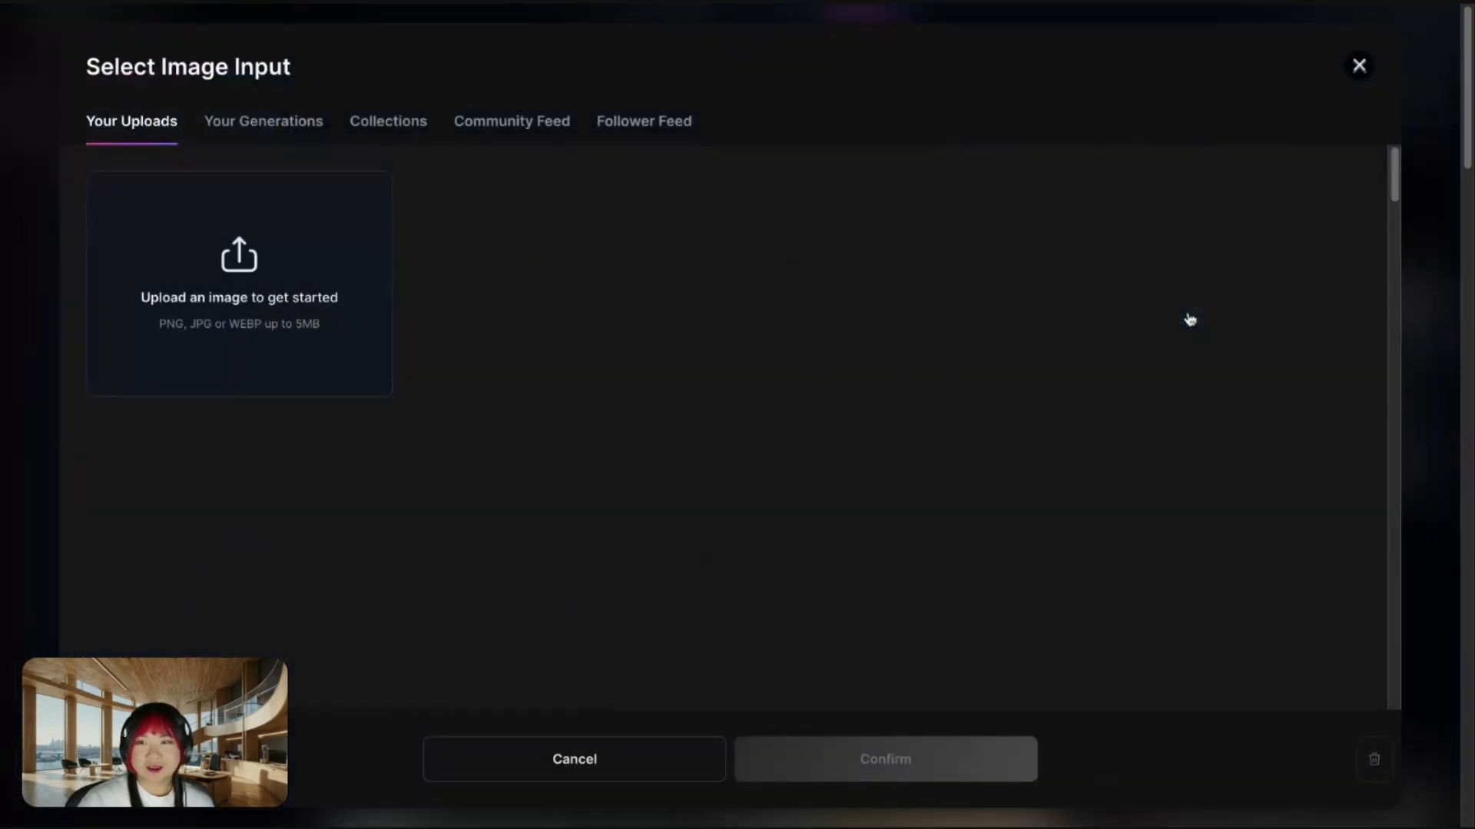
left_click(234, 611)
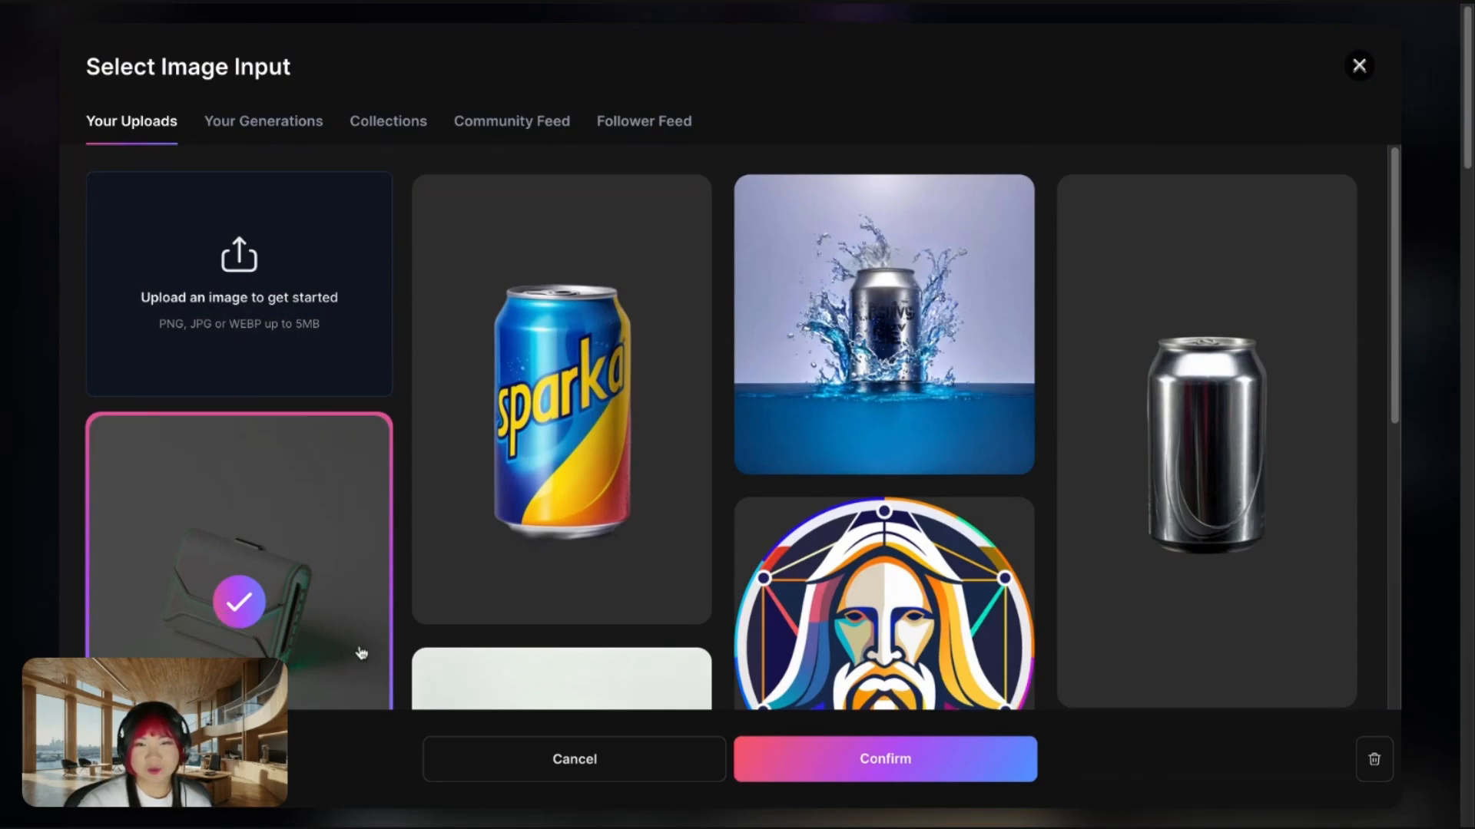
left_click(854, 776)
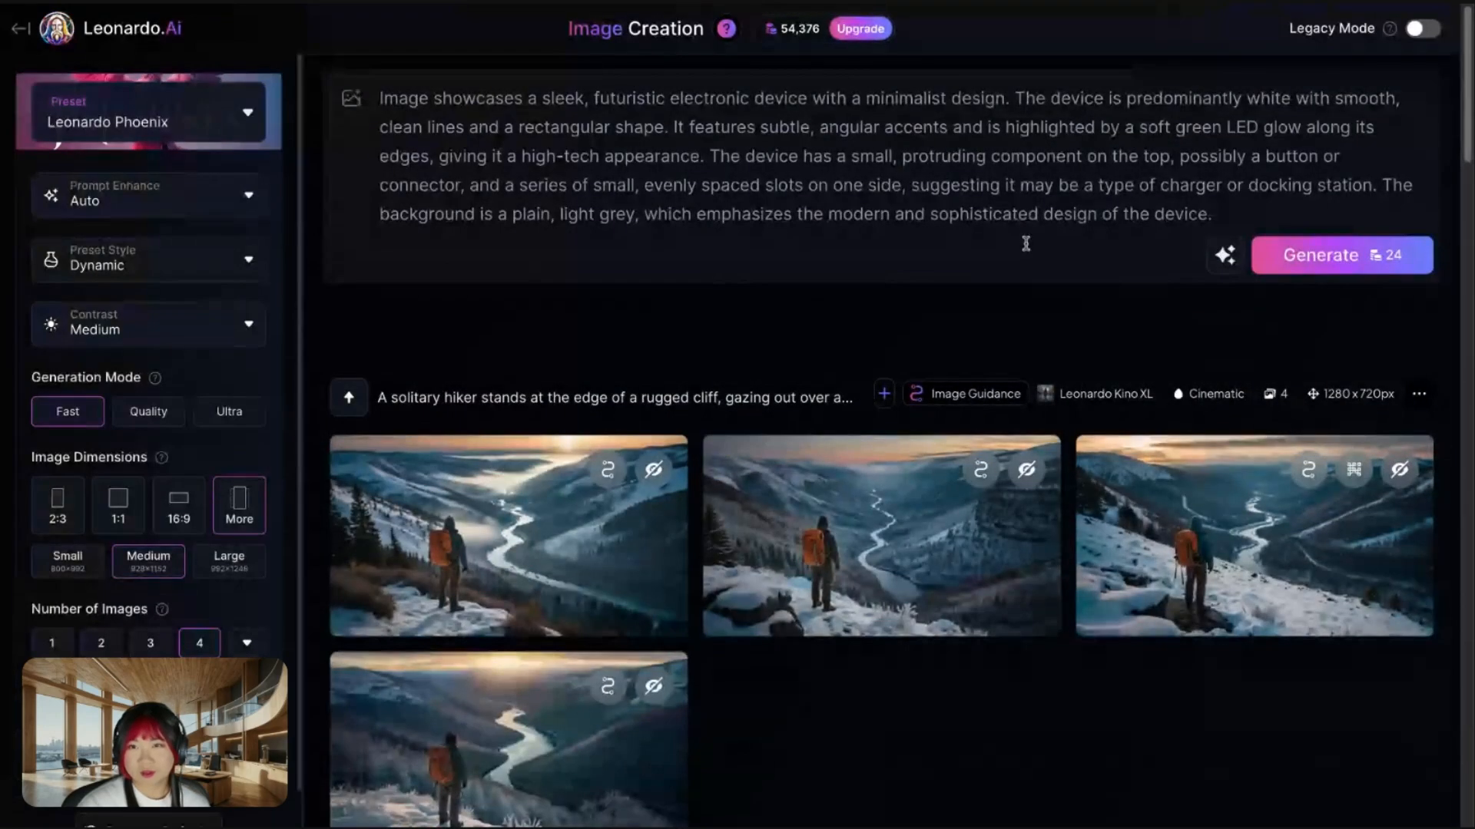
left_click(1356, 265)
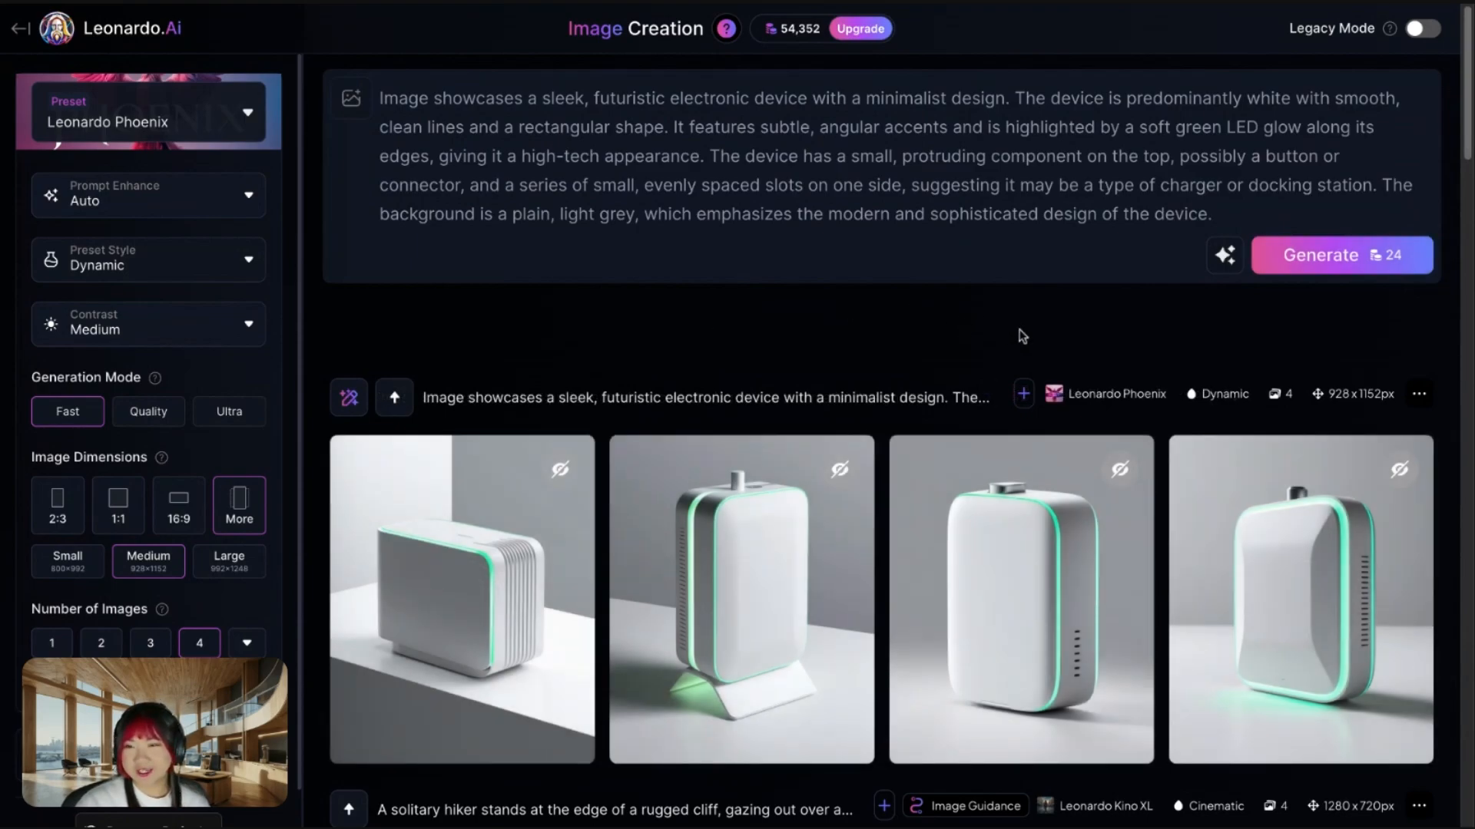
- Edit the device images with AI: "change the object, keeping the same green glow and white colours and make an isometric shopping basket with a bow"
mouse_move(1413, 598)
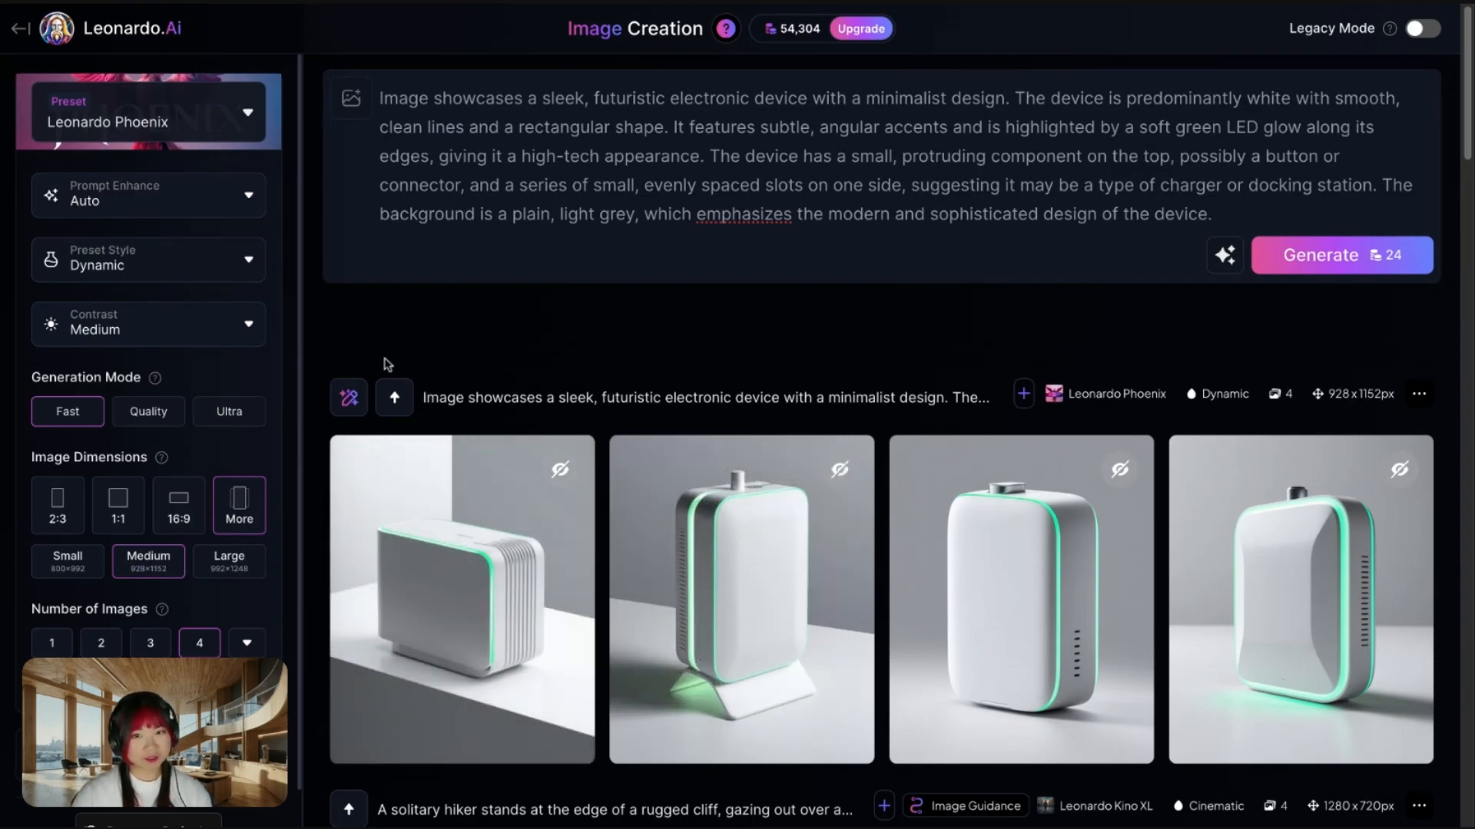
left_click(351, 403)
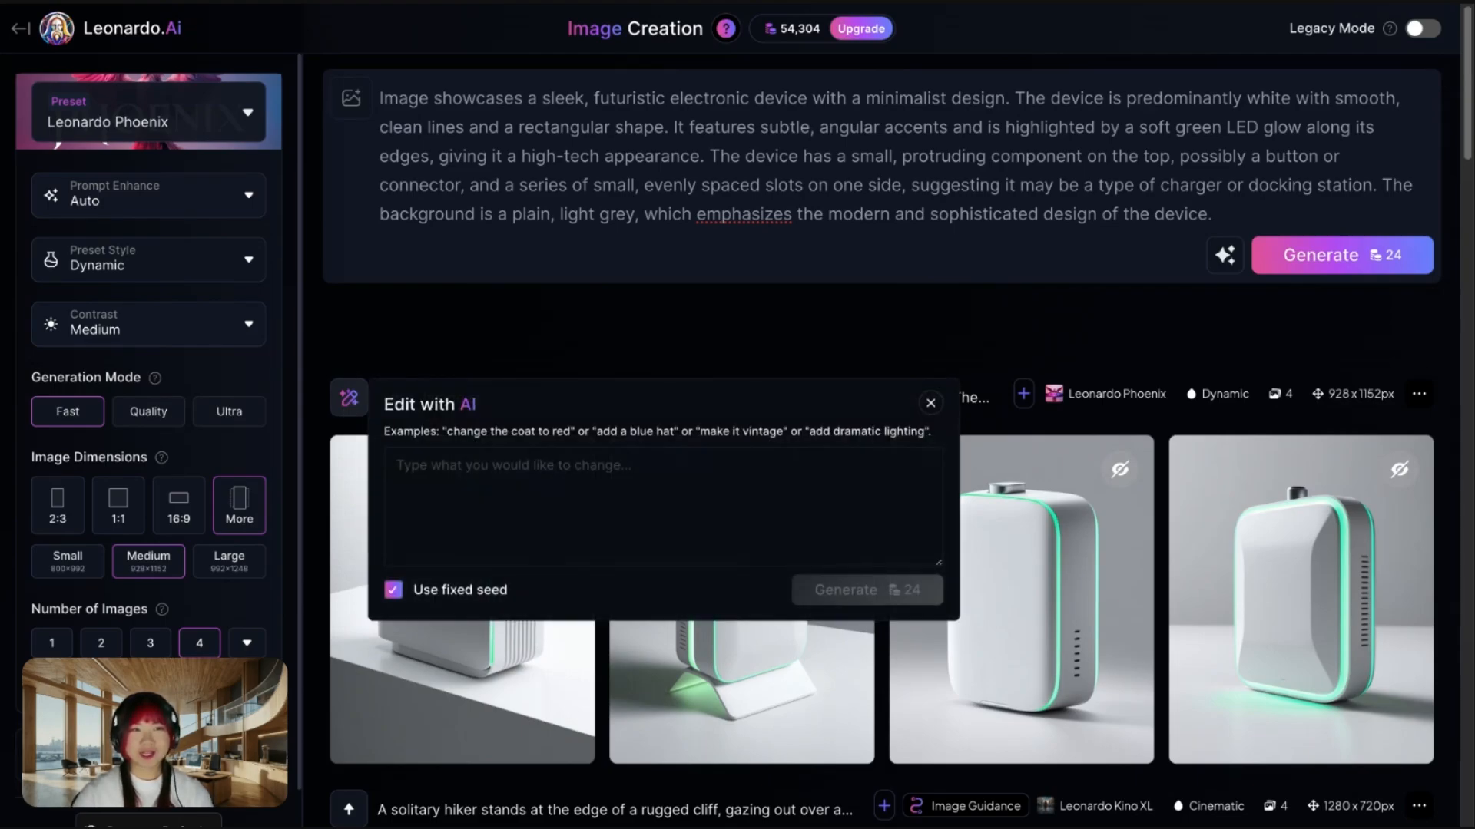
left_click(526, 463)
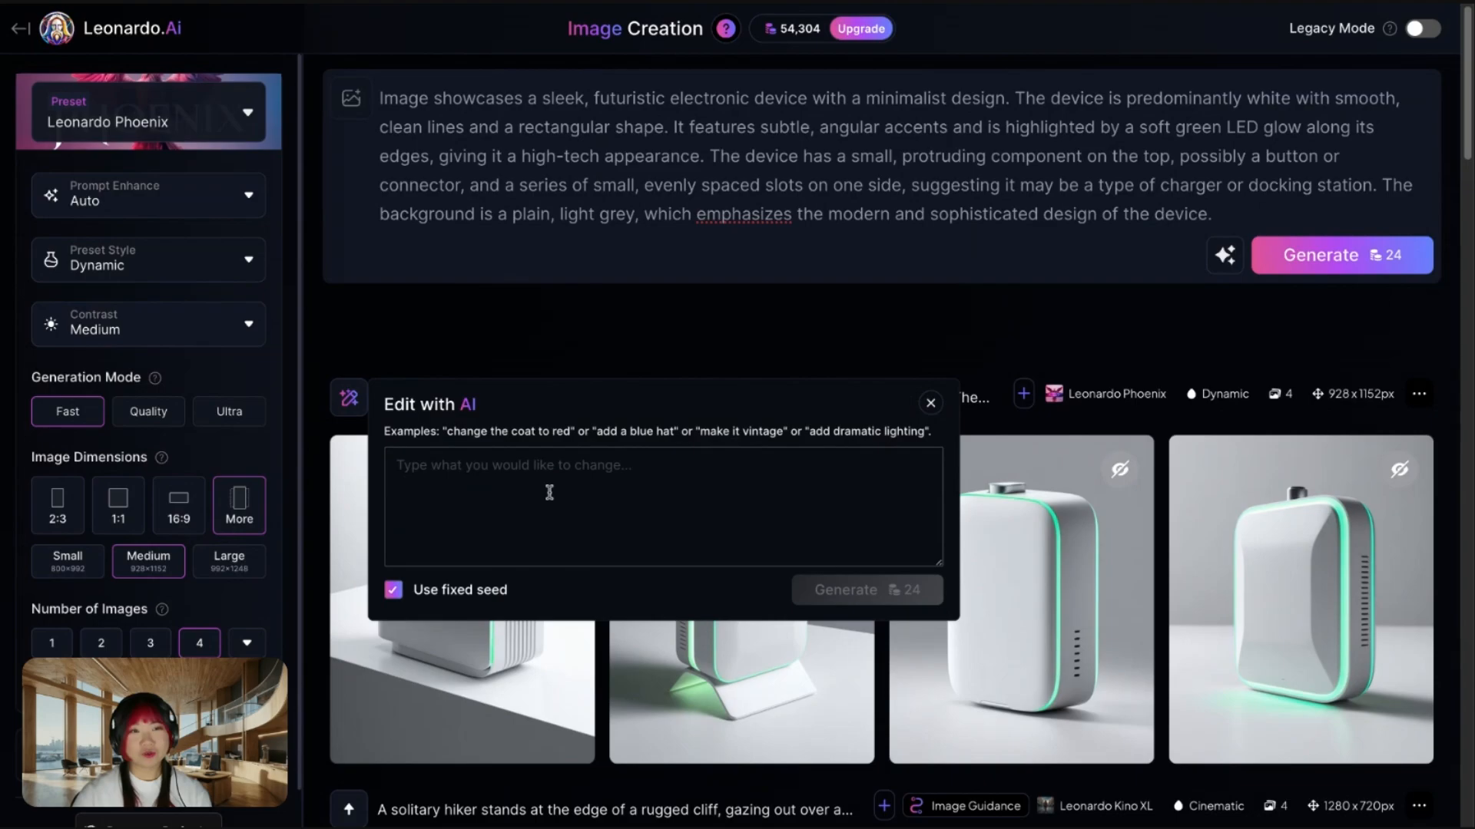
type("change the object, keeping the same green glow and white colours and make an isometric shopping basket with a bow'")
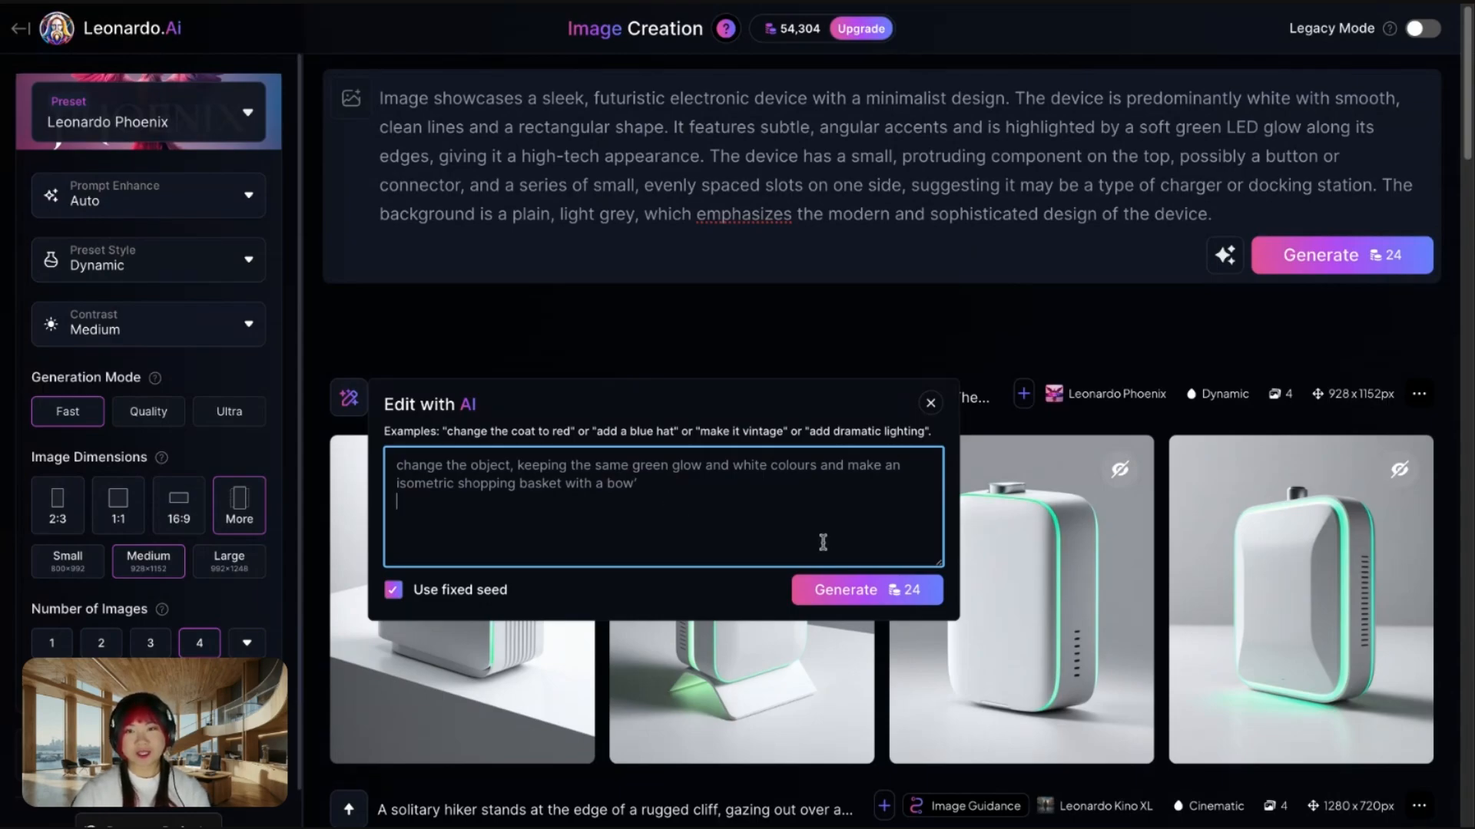
left_click(666, 489)
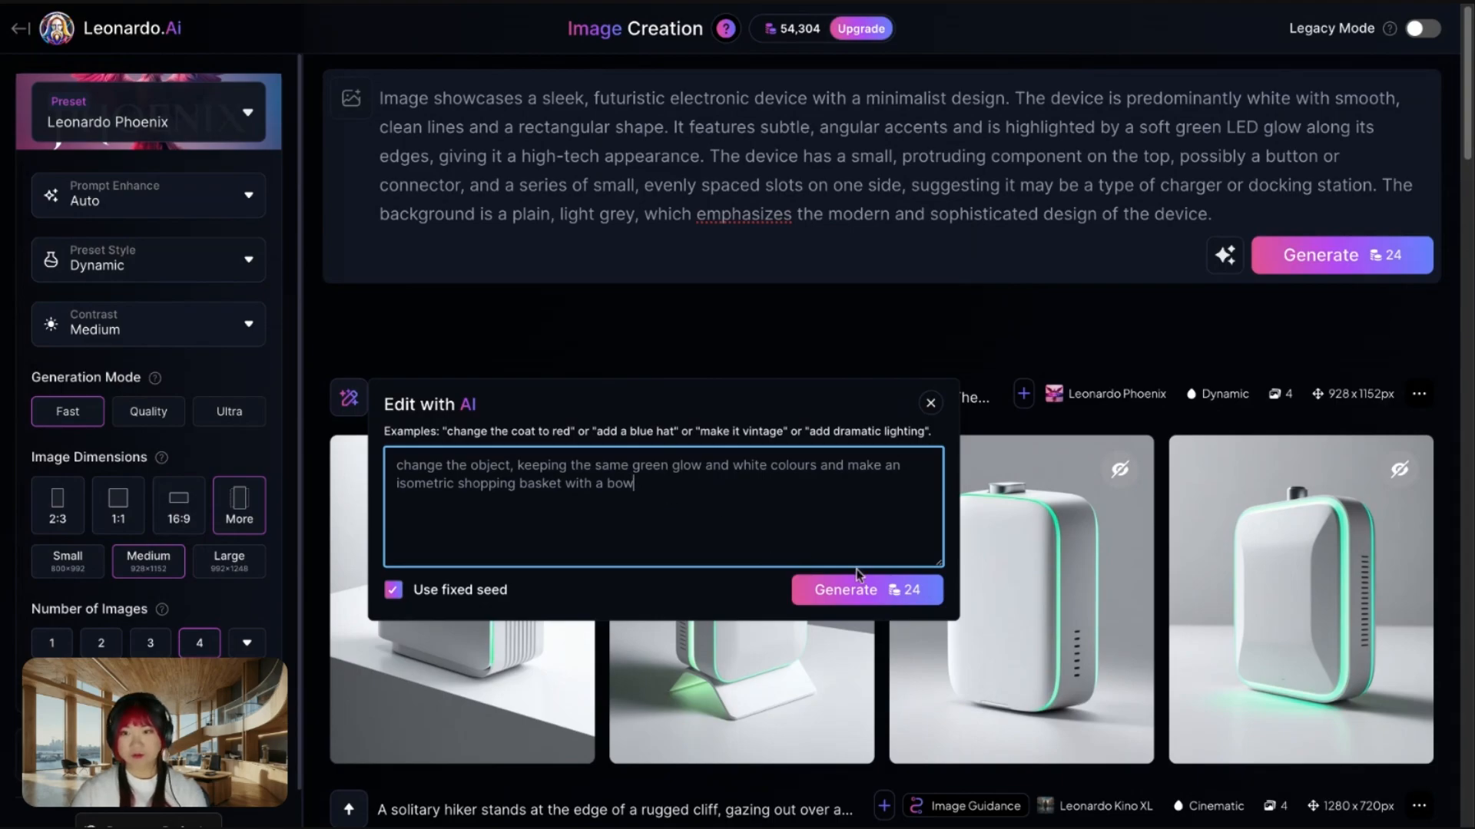
left_click(845, 589)
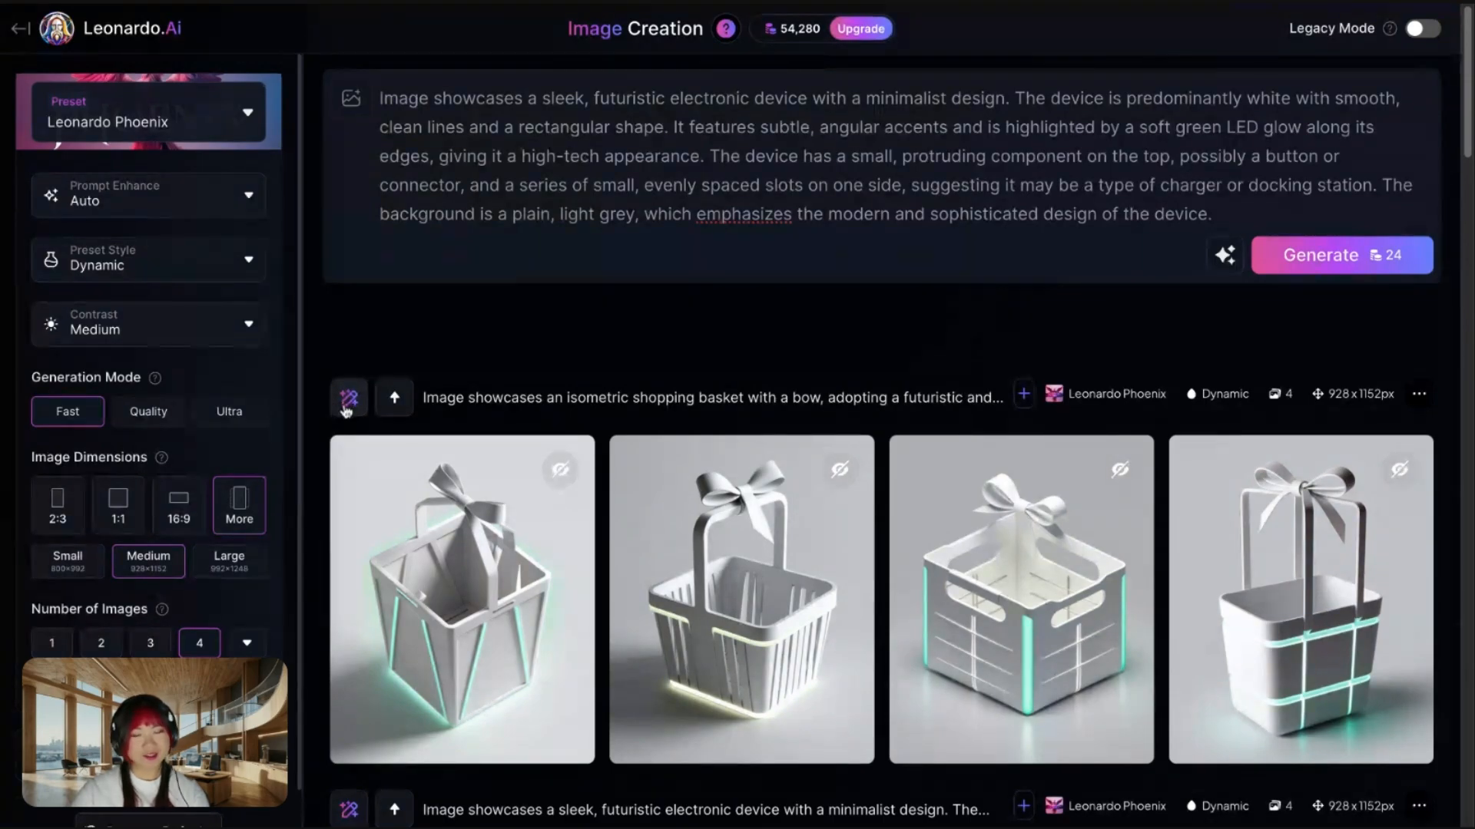
- Edit the basket images with AI: "keeping the same green glow and white colours and change the basket to a small flat price tag with a bow"
left_click(349, 397)
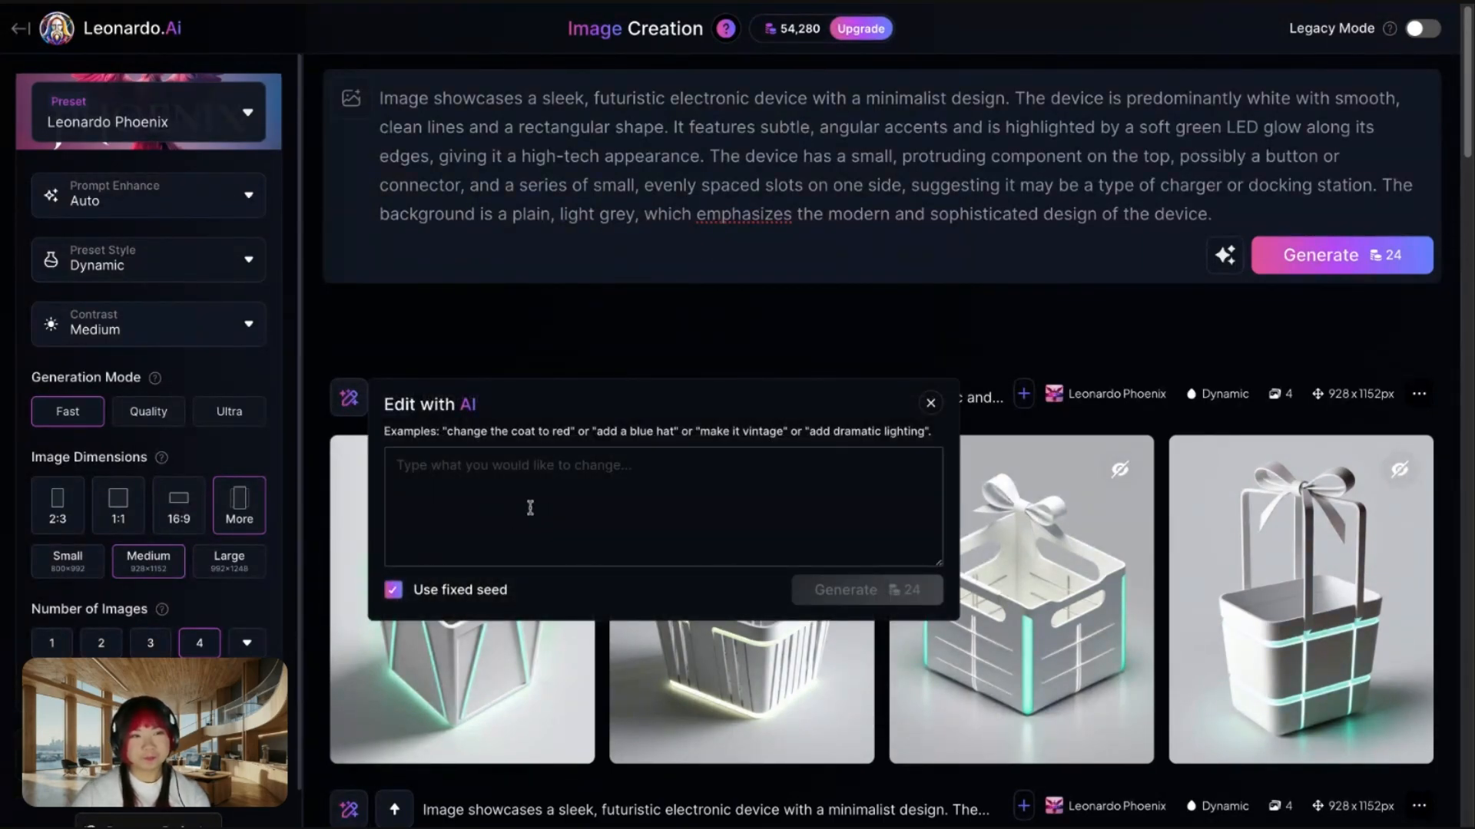
type("keeping the same green glow and white colours and change the basket to a small flat price tag with a bow")
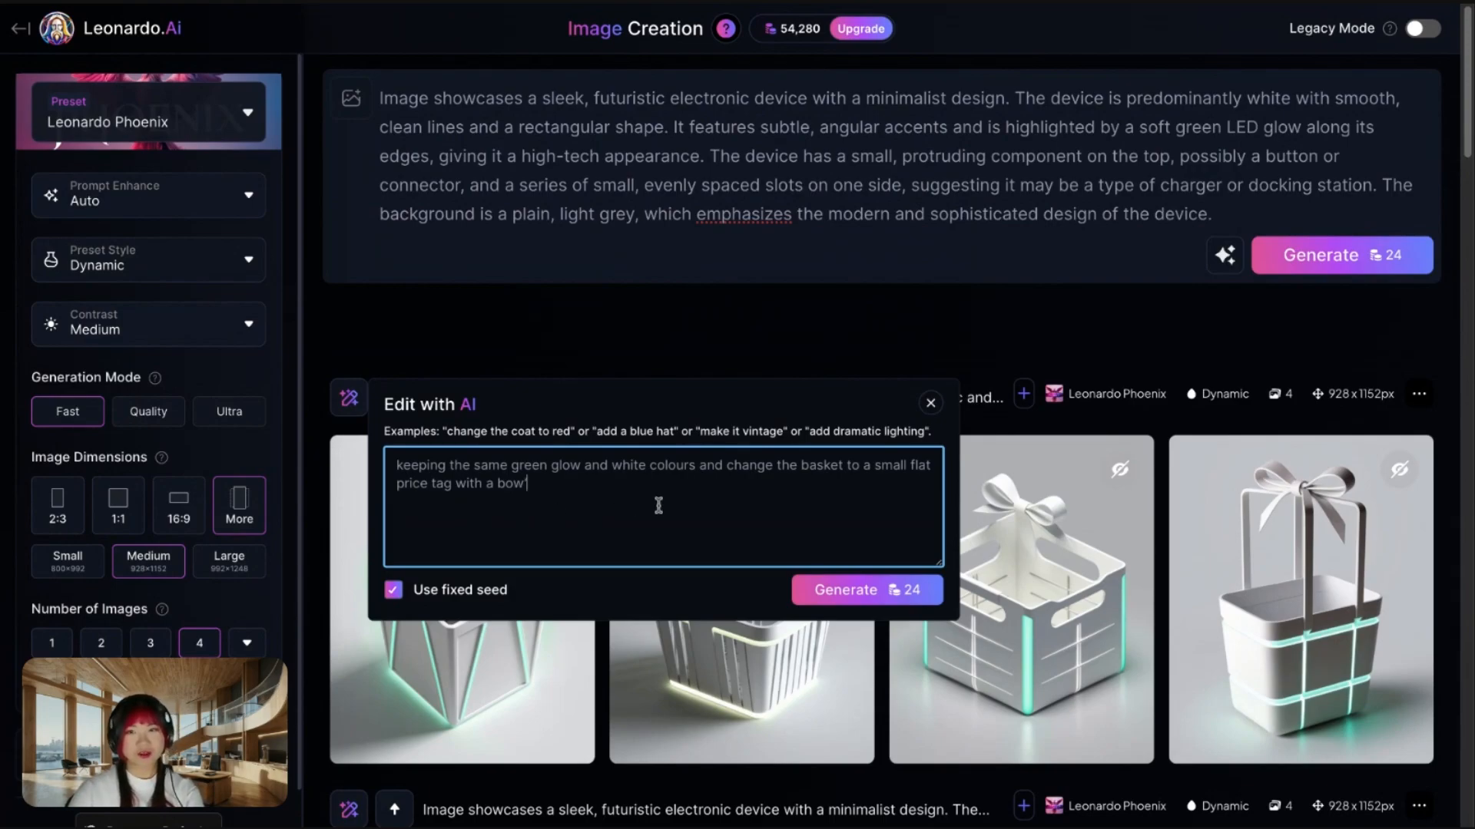
left_click(849, 591)
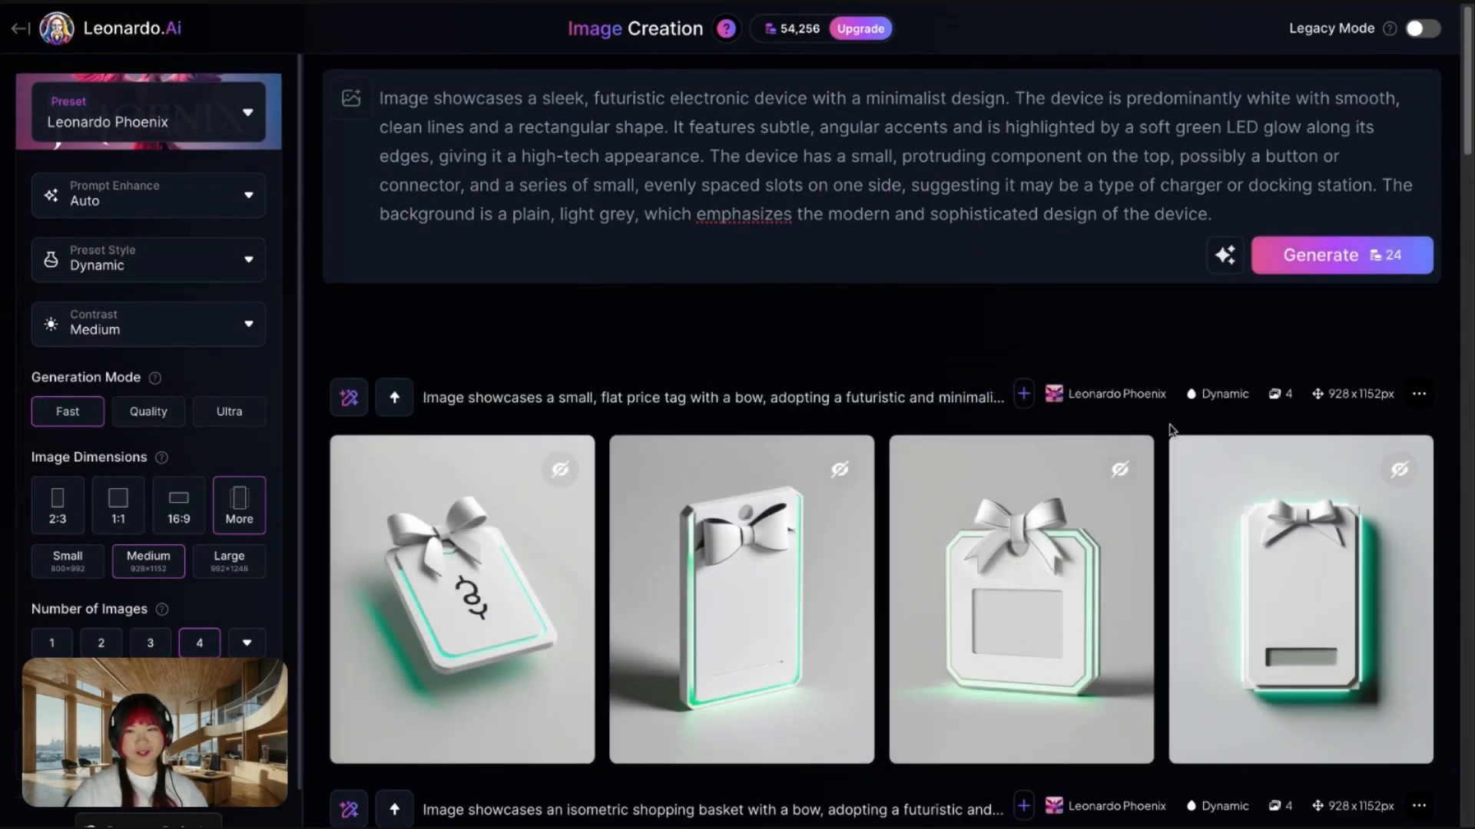
- Edit the price tag images with AI: "Add the text 'SALE ON NOW' in black text, no additional displays"
mouse_move(1308, 565)
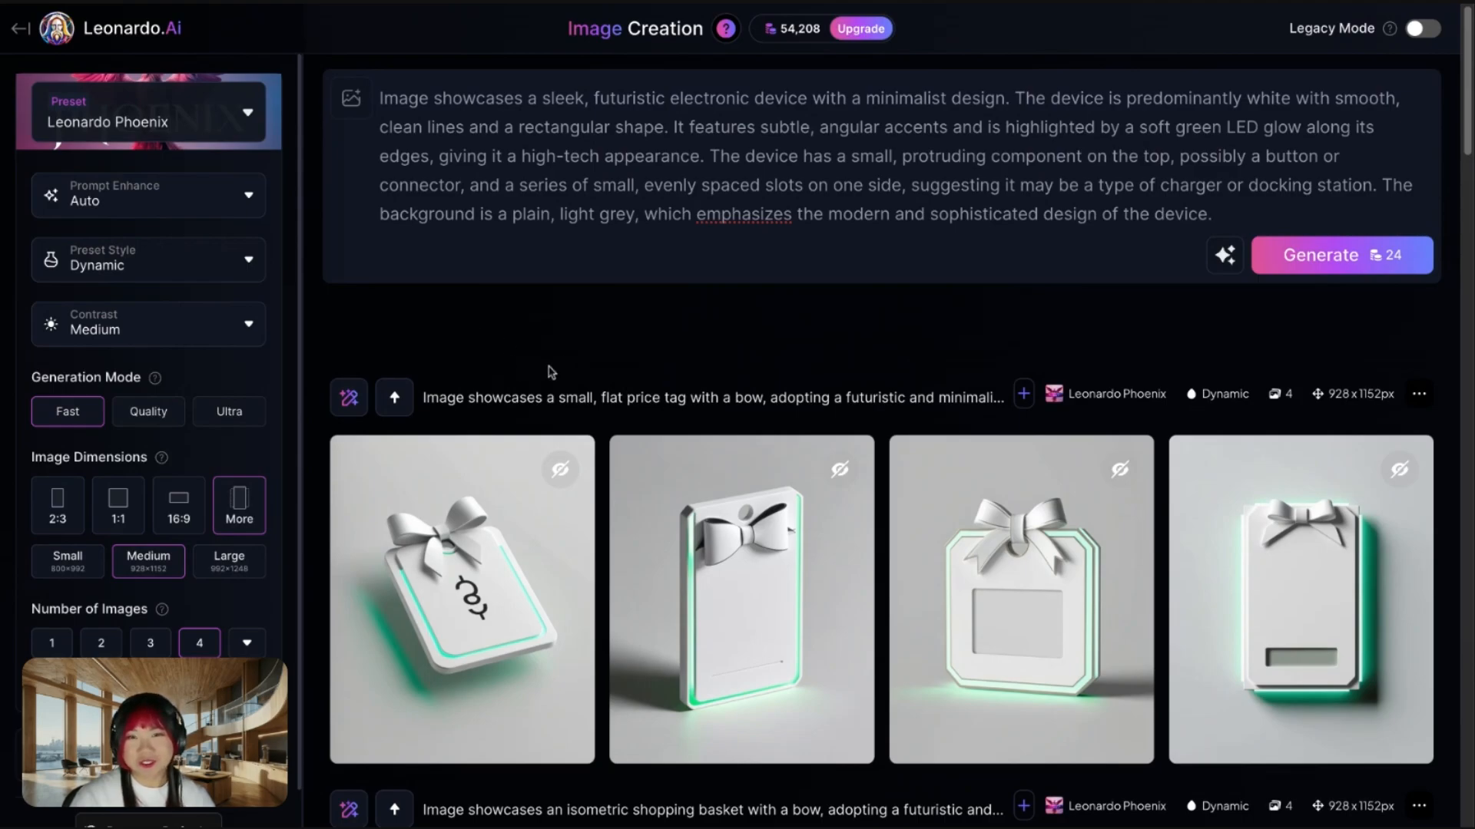
left_click(355, 404)
left_click(576, 487)
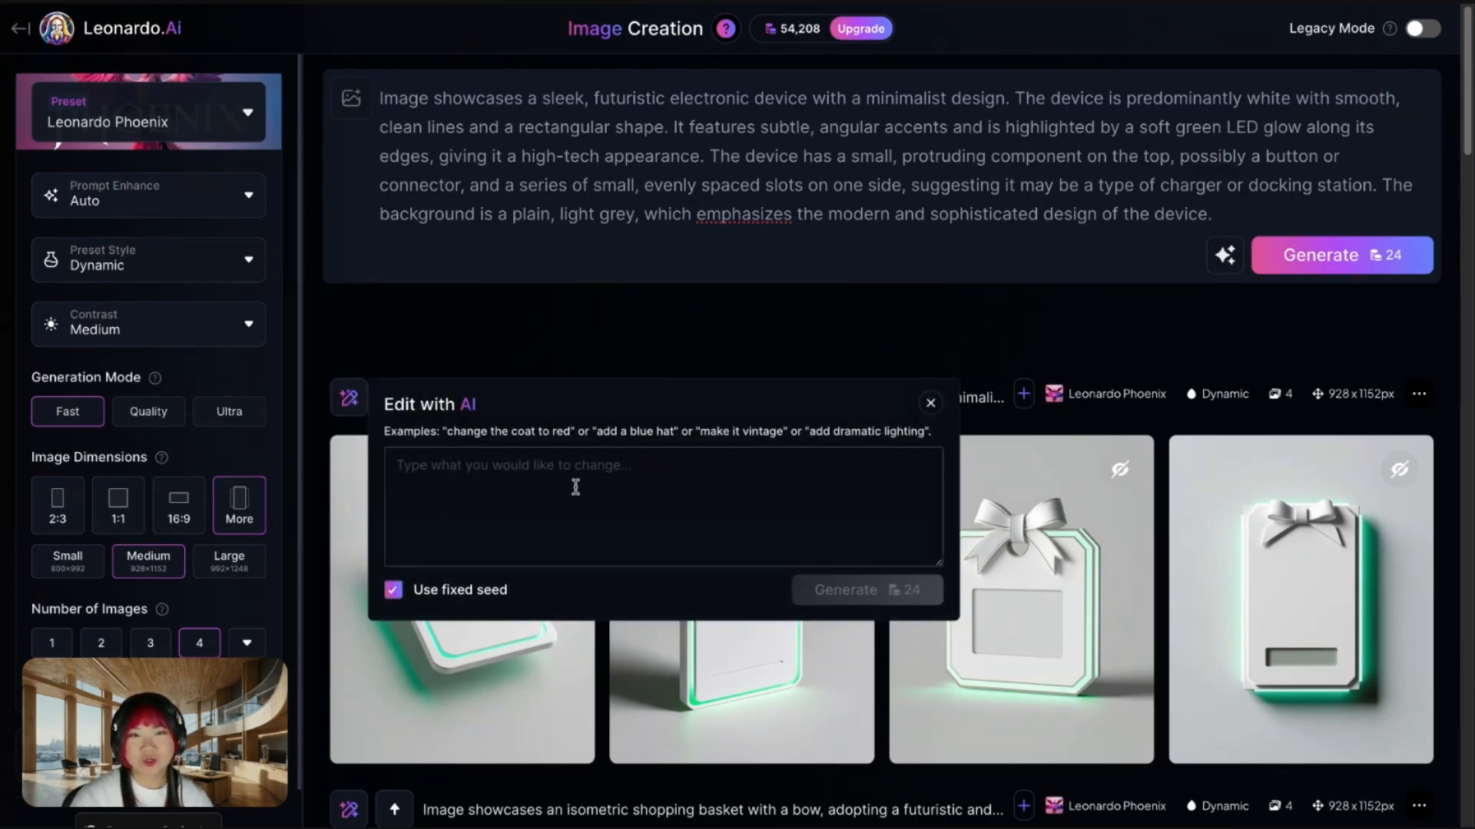
type("Add the text 'SALE ON NOW' in black text, no additional displays")
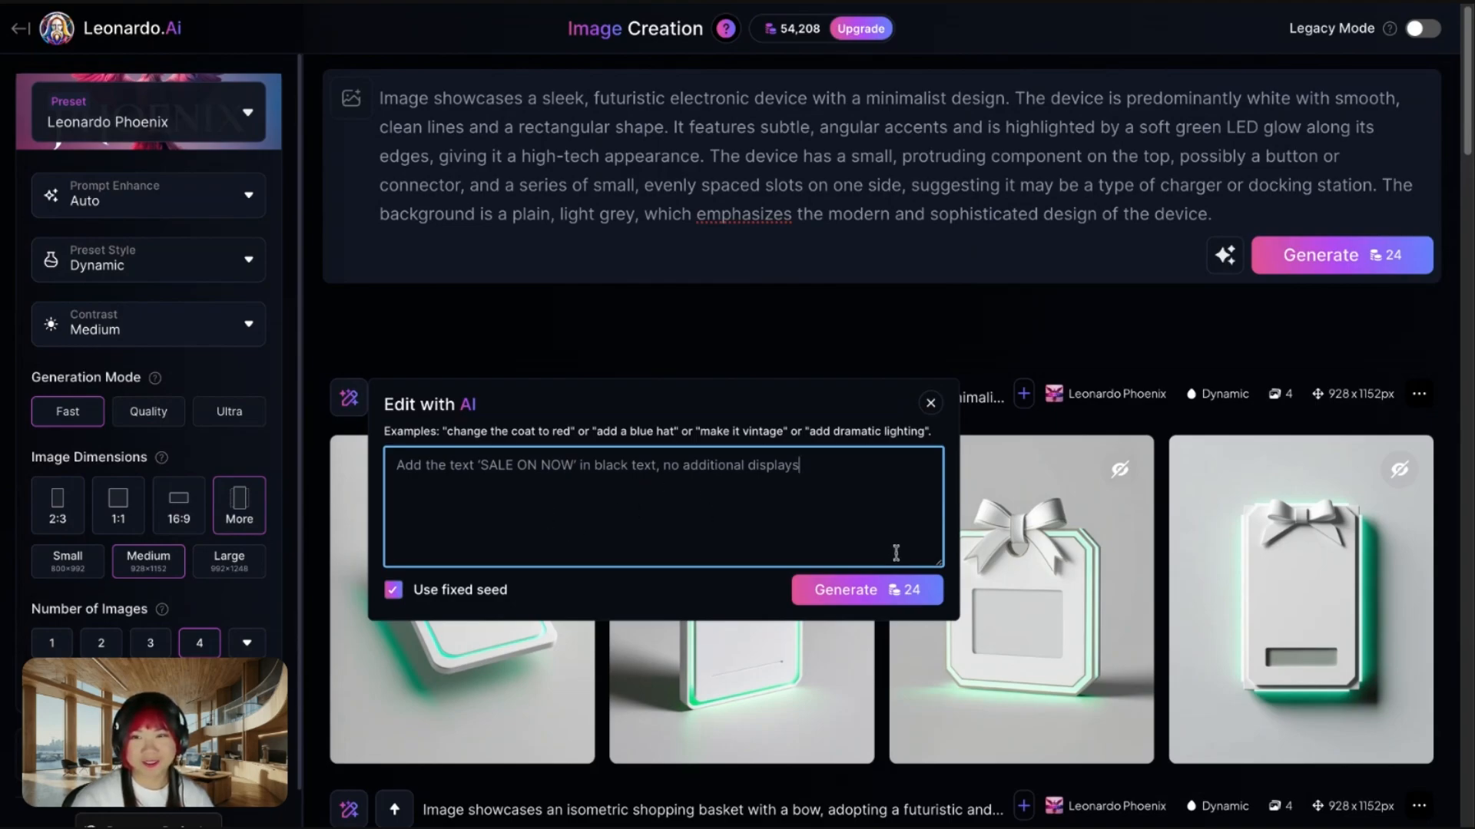
left_click(844, 609)
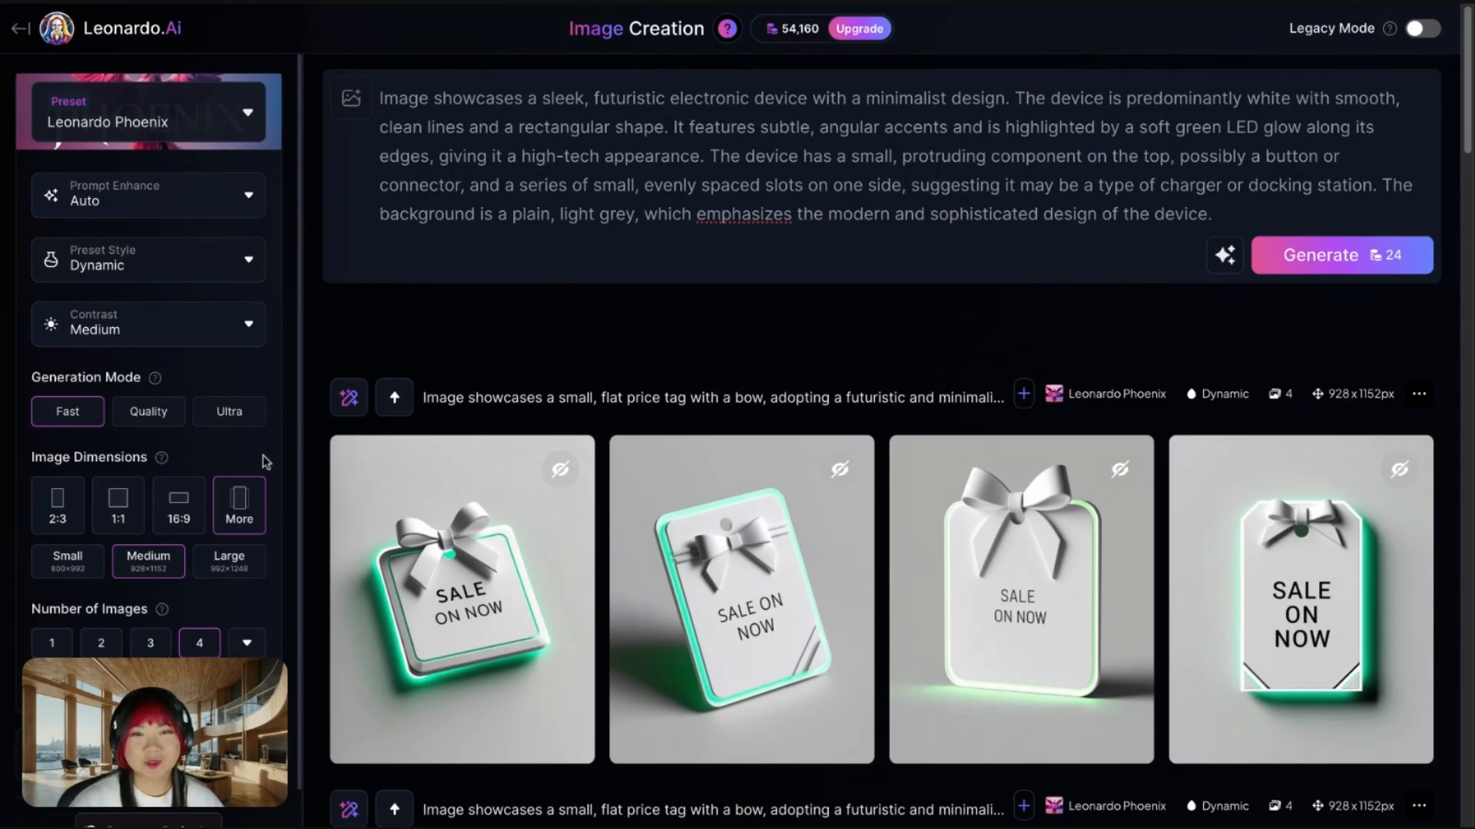
- Set the image dimensions to the TikTok (9:16) aspect ratio at medium size
left_click(249, 494)
left_click(249, 495)
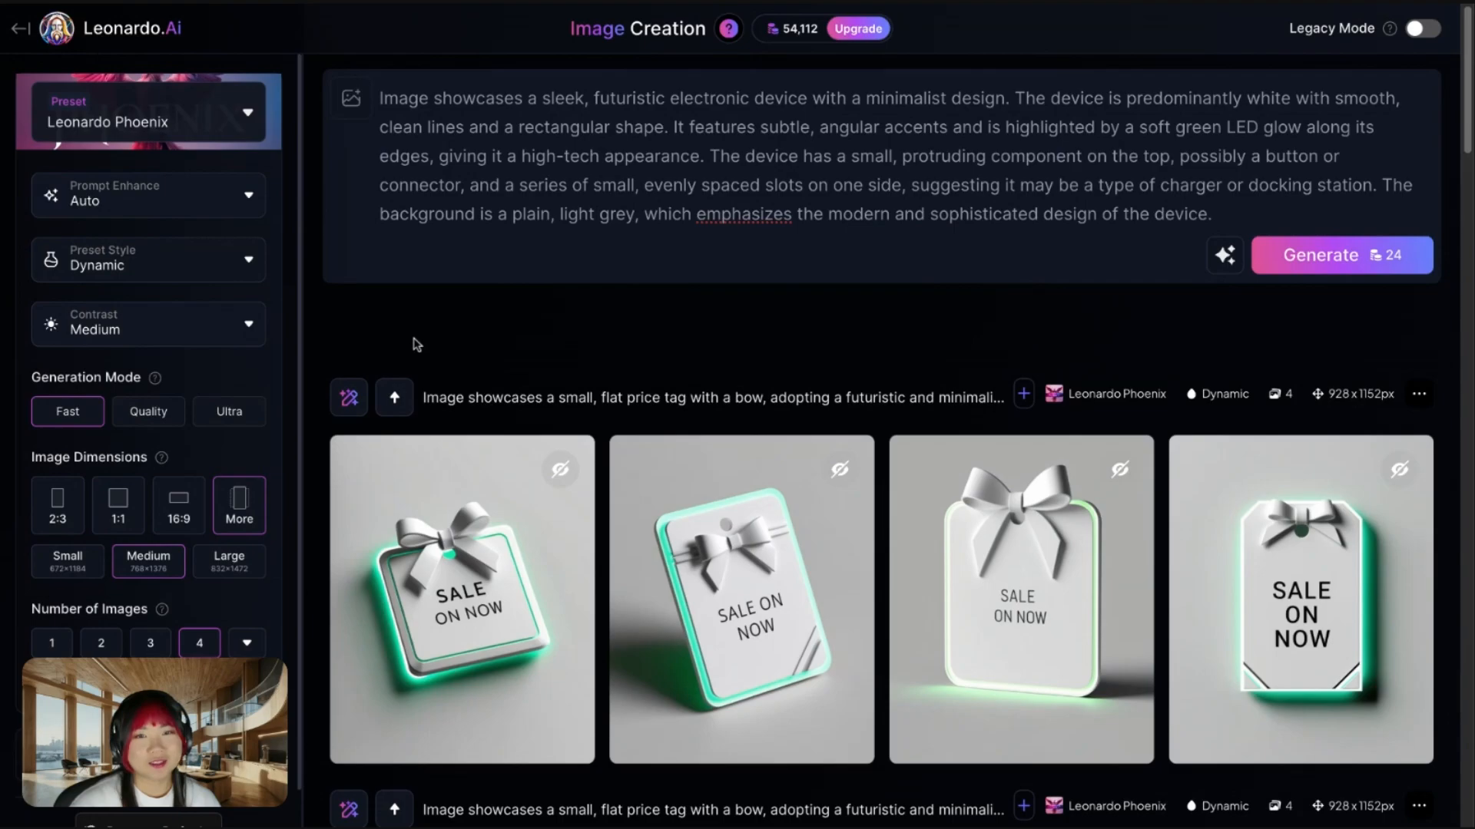
left_click(248, 500)
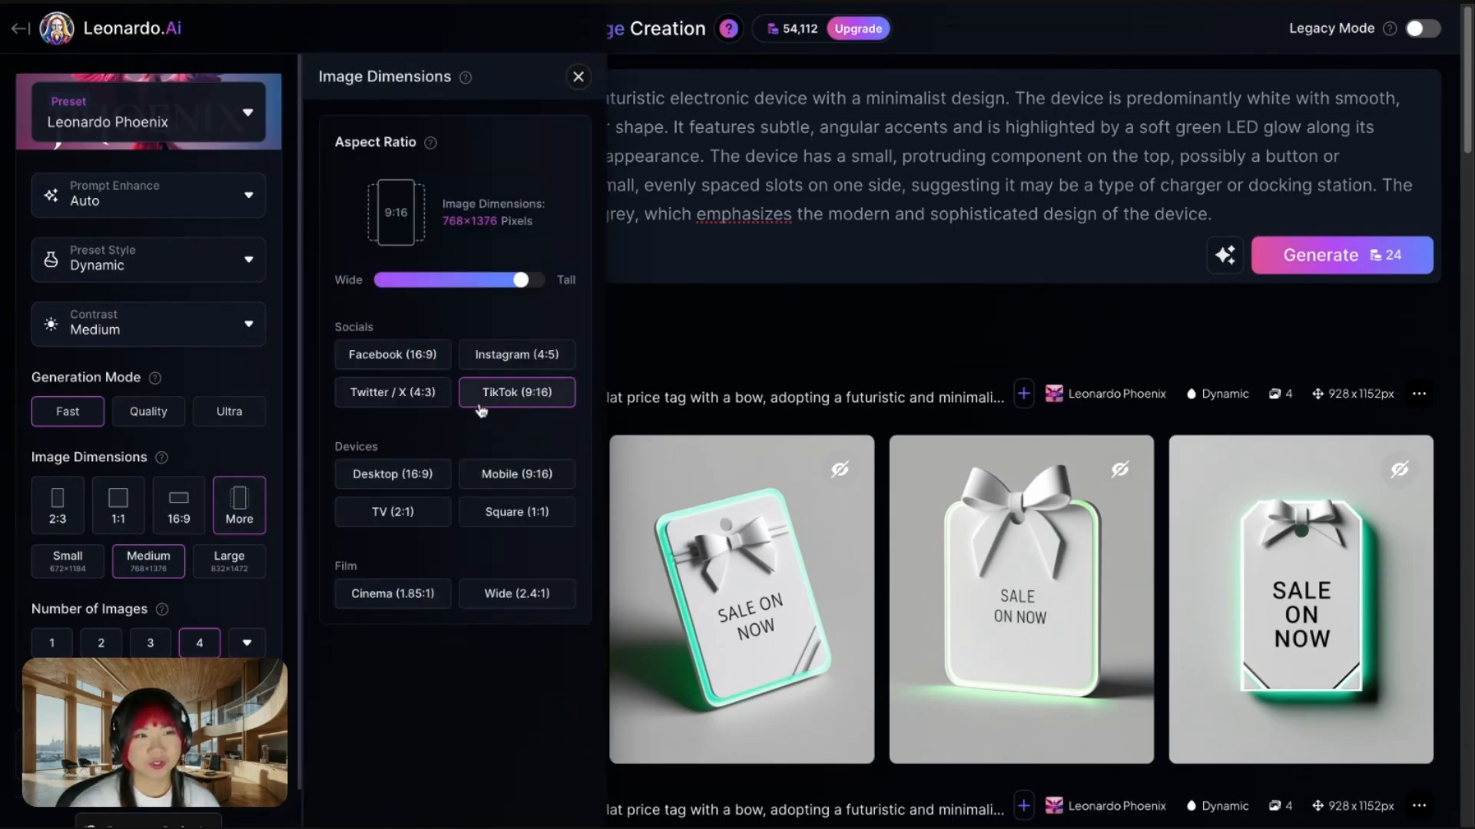
left_click(736, 324)
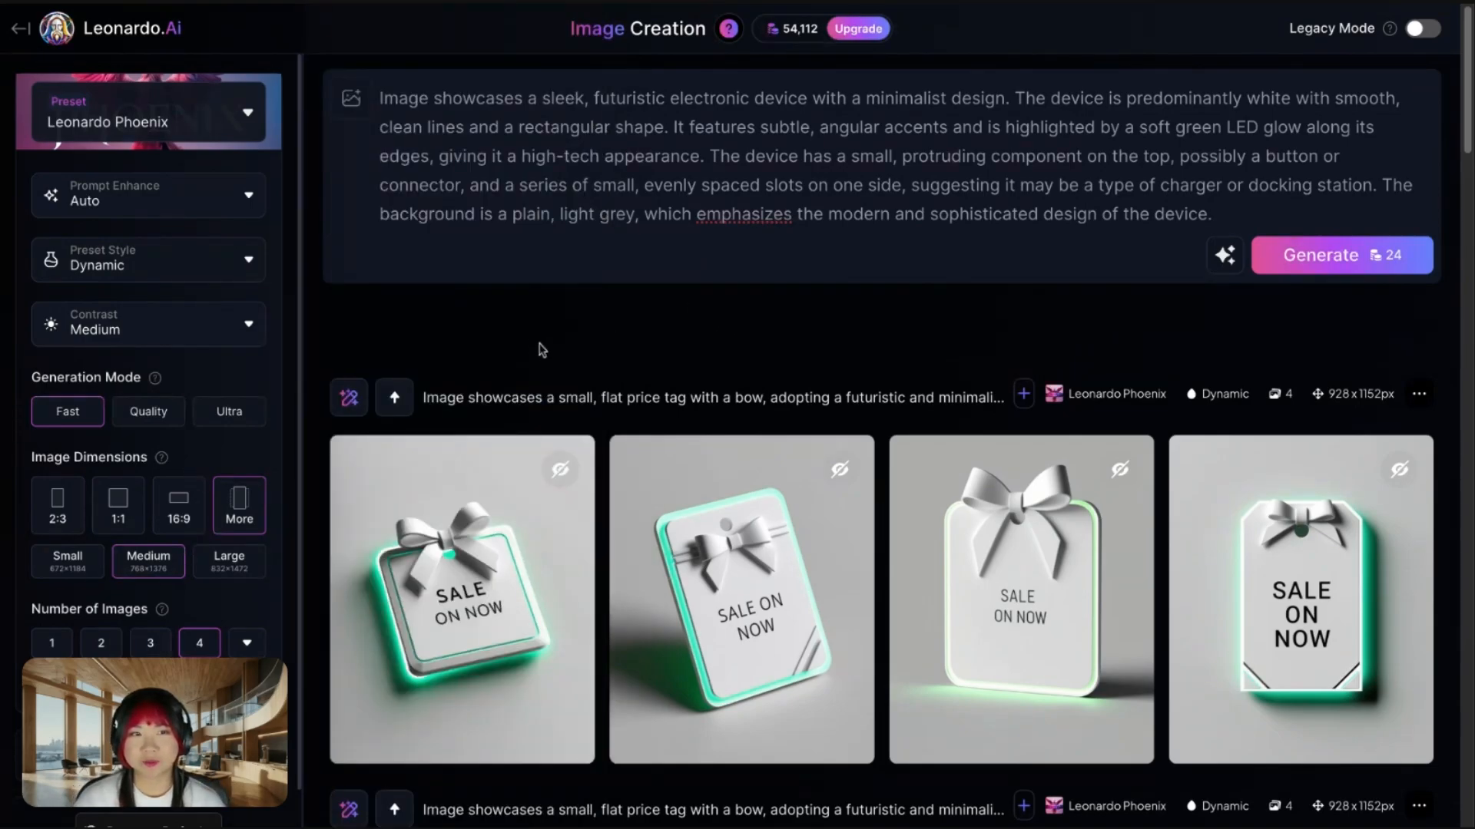
- Generate images from the reused SALE ON NOW prompt, AI-edited to keep the green-white glow but swap tag and text for full-image flat abstract shapes and blobs
left_click(395, 401)
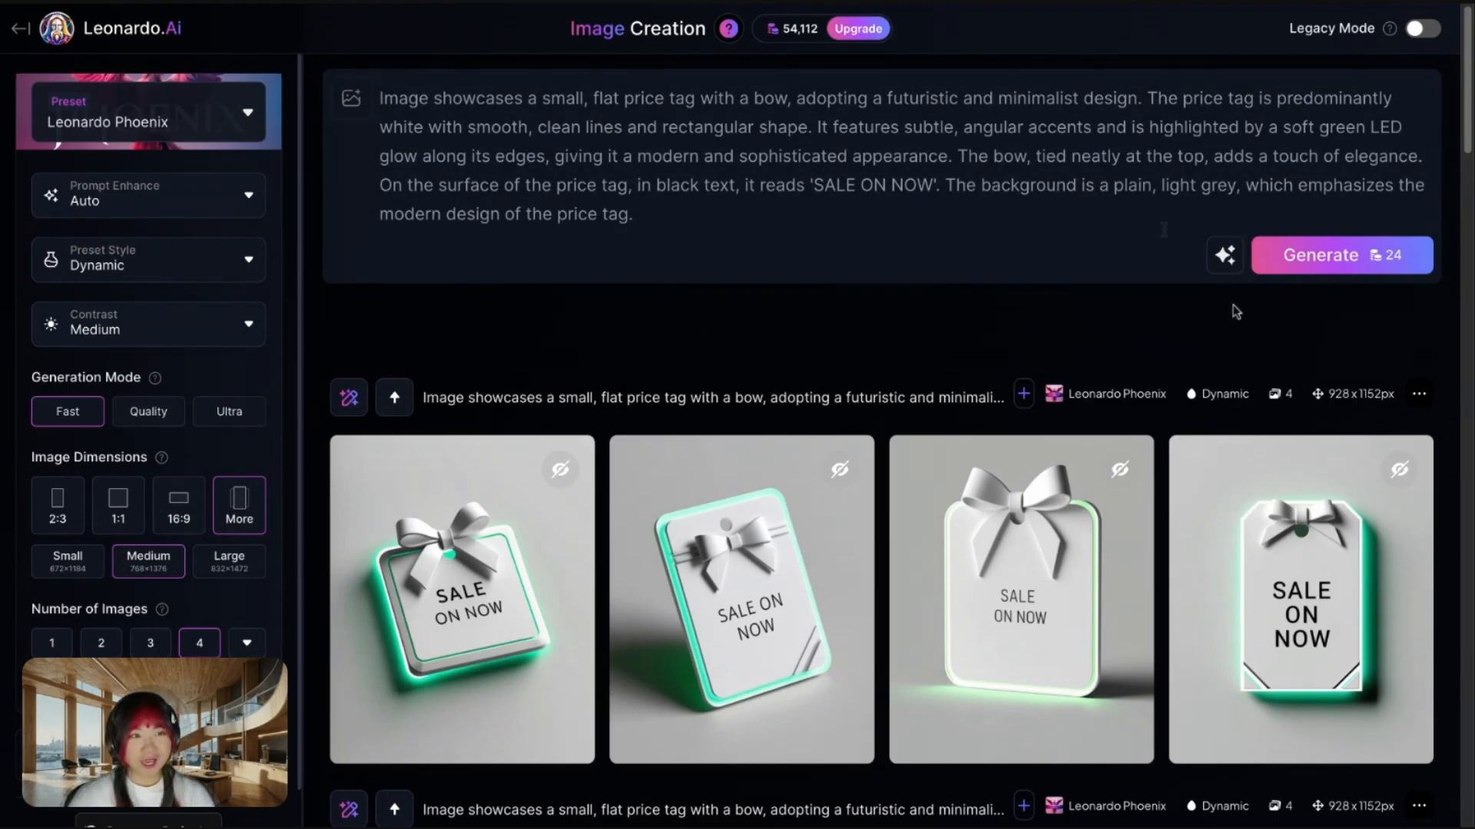
left_click(1225, 258)
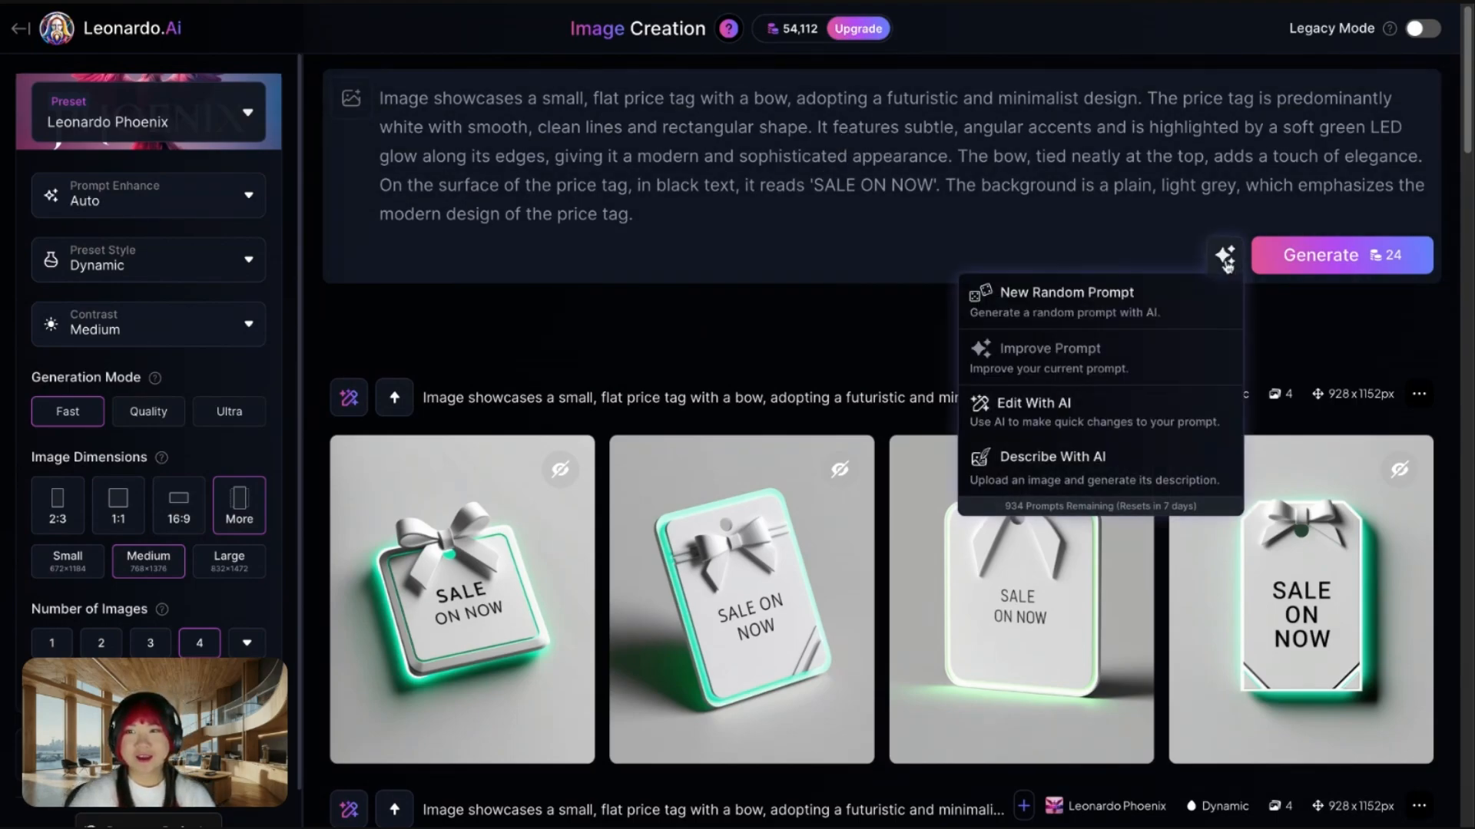
left_click(1127, 418)
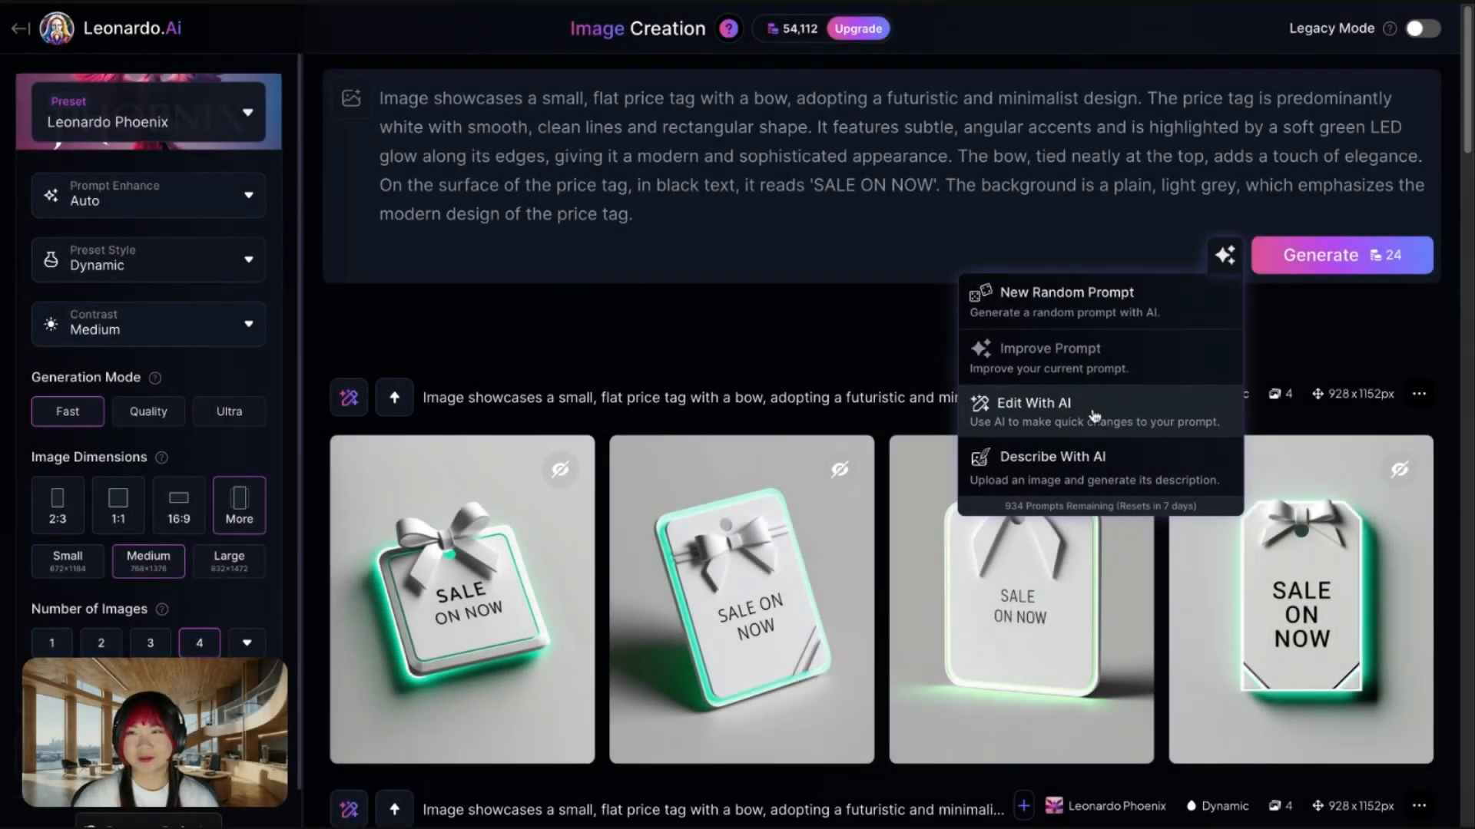
left_click(1096, 419)
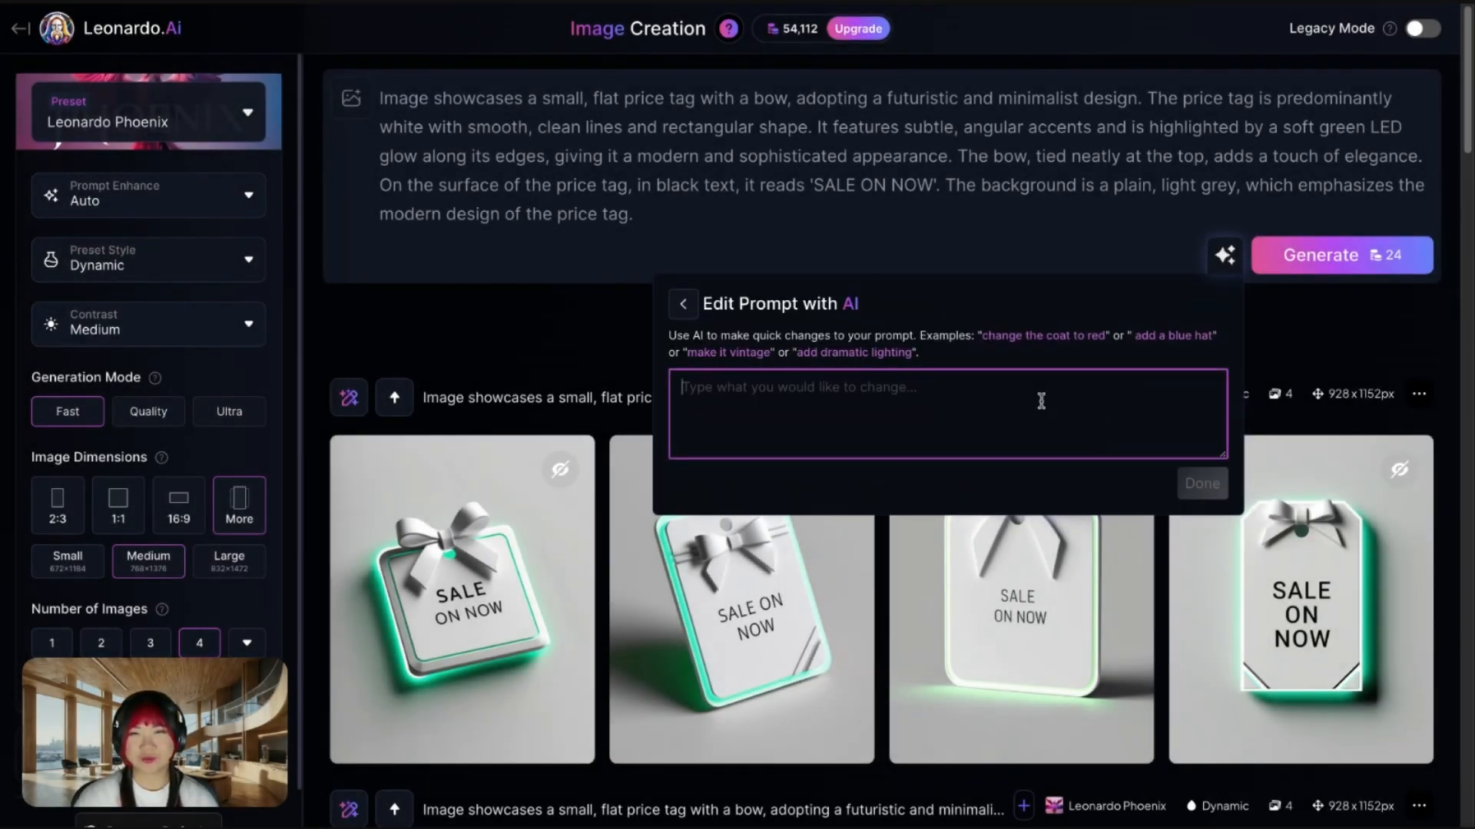
left_click(908, 398)
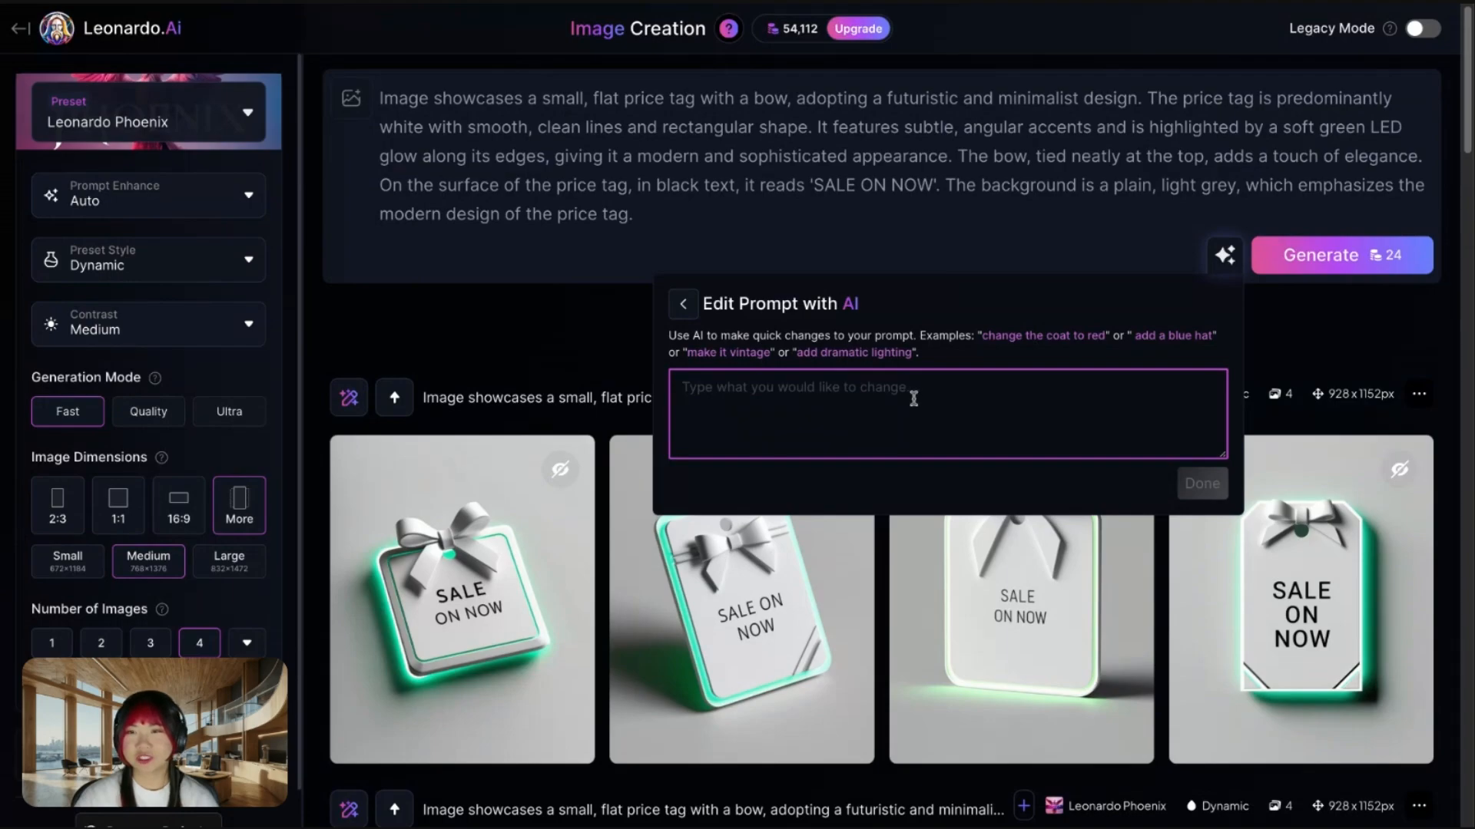
type("Keeping the green and white glow, remove the price tag and text, fill up the whole image in flat abstract shapes and blobs")
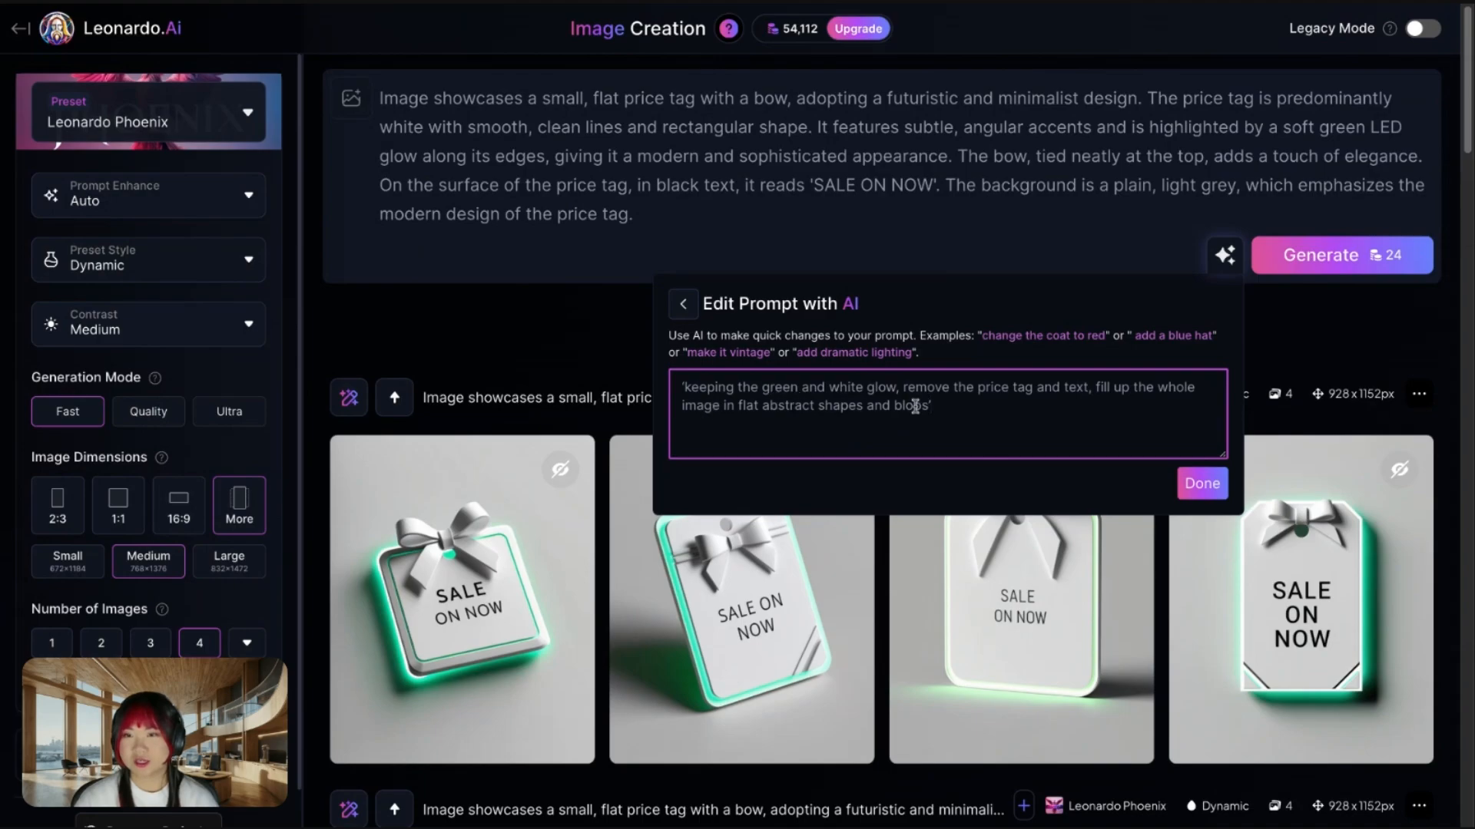
left_click(1203, 485)
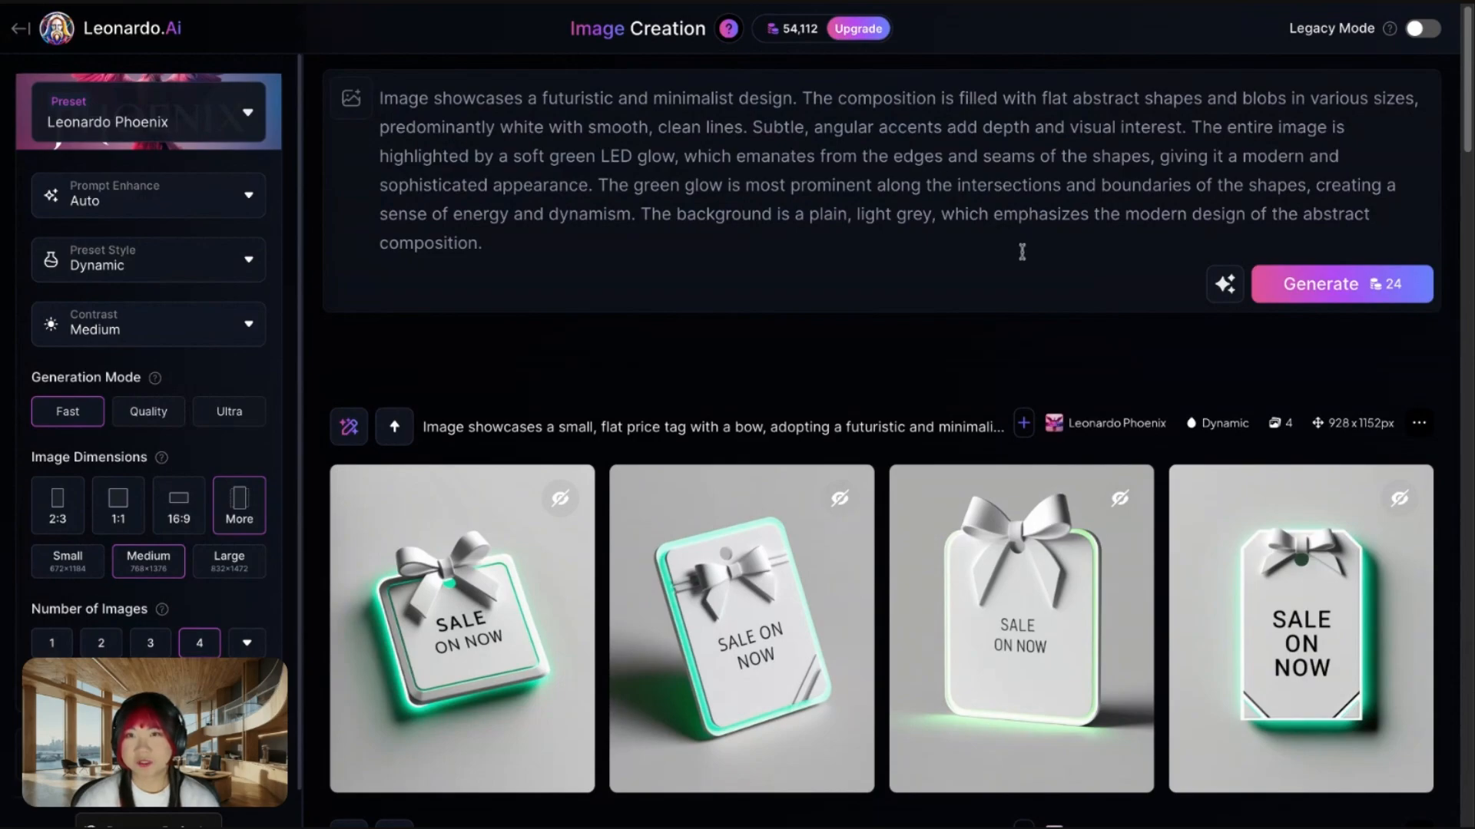
left_click(1320, 297)
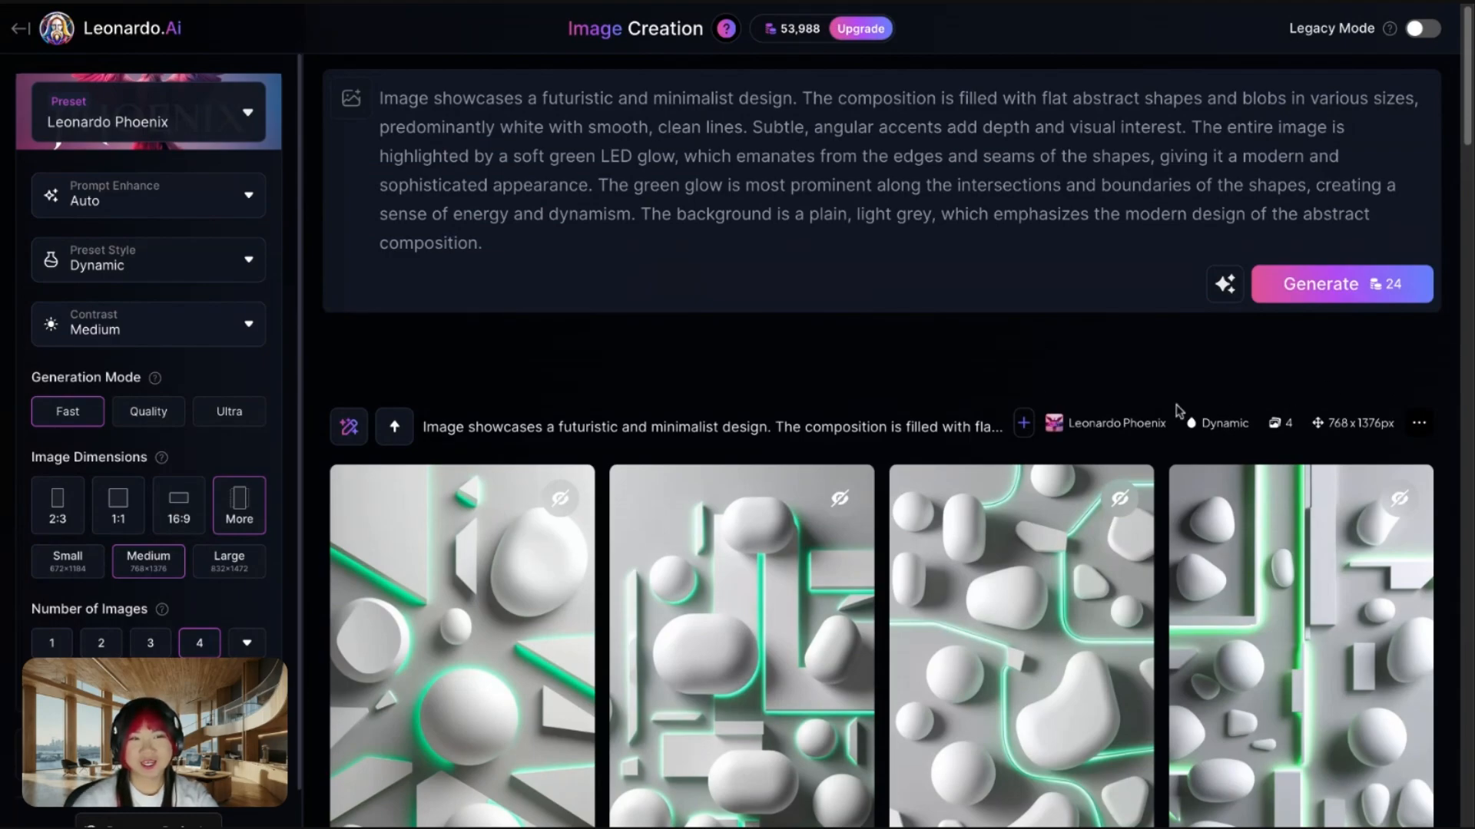
- Generate a Motion video from the second abstract shapes image with motion strength 3, and open the resulting video for playback
scroll(933, 388, "down", 2)
scroll(933, 388, "down", 2)
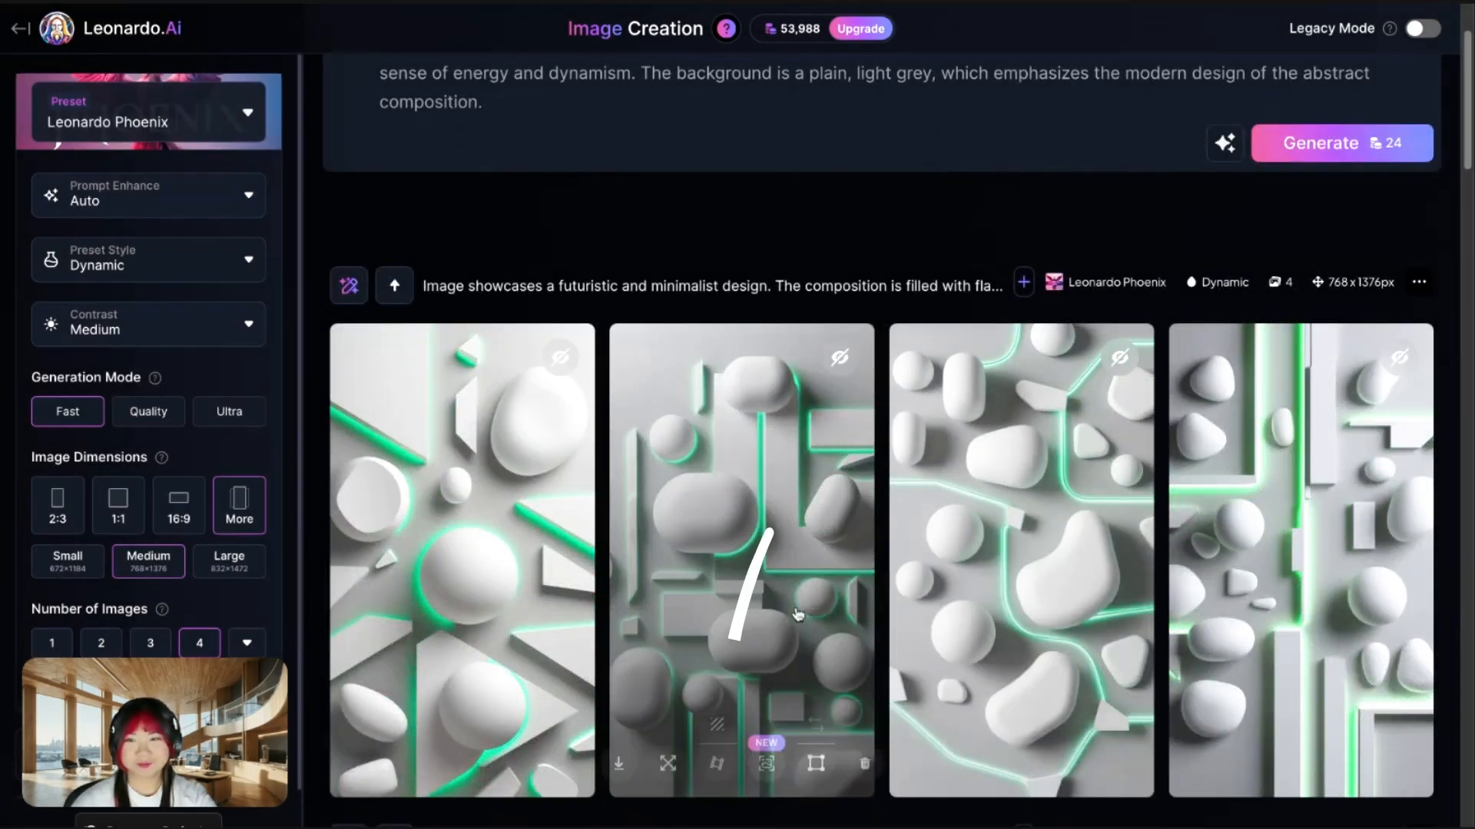
left_click(710, 776)
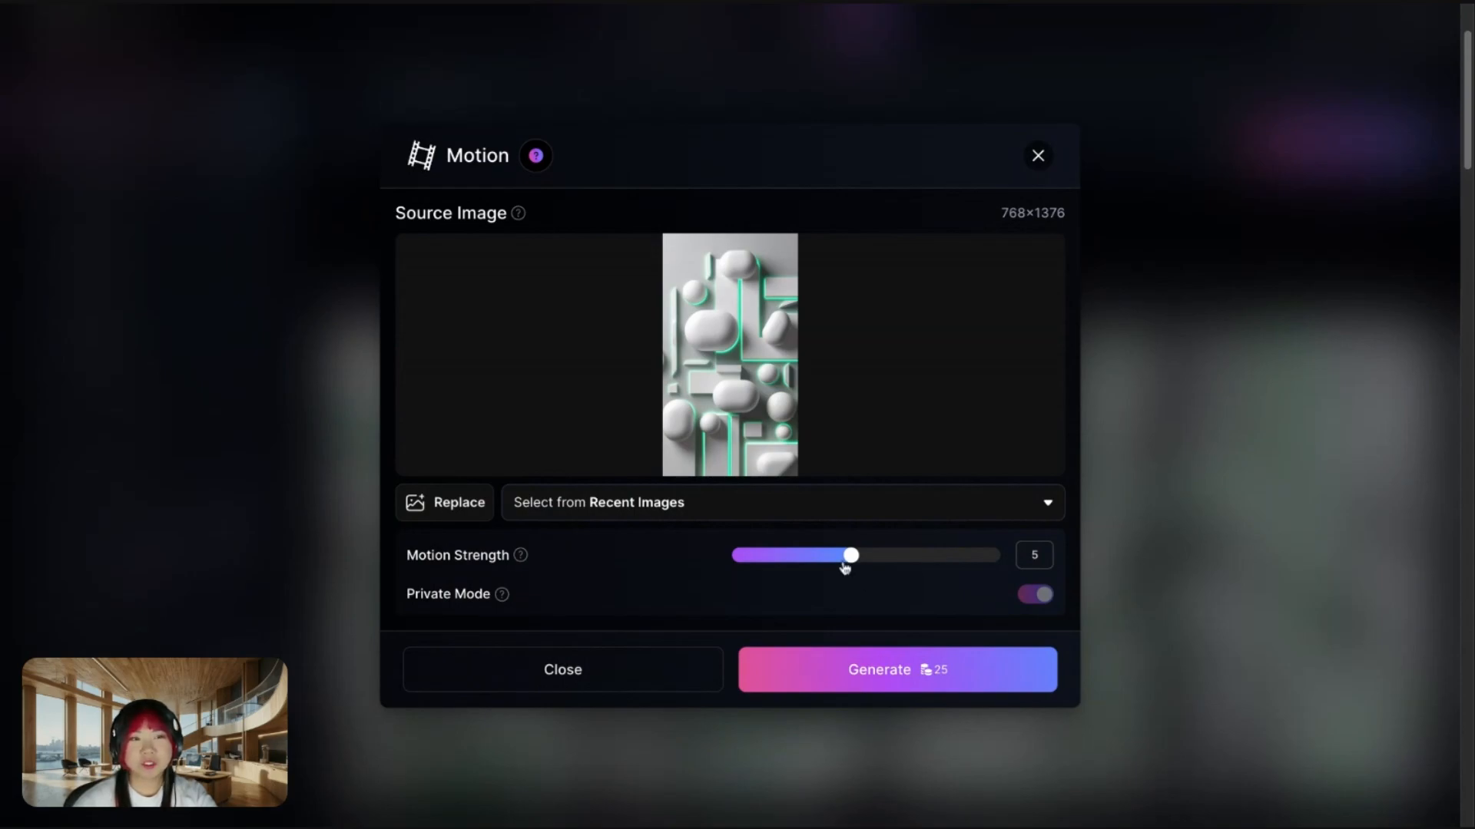
left_click_drag(853, 565, 751, 579)
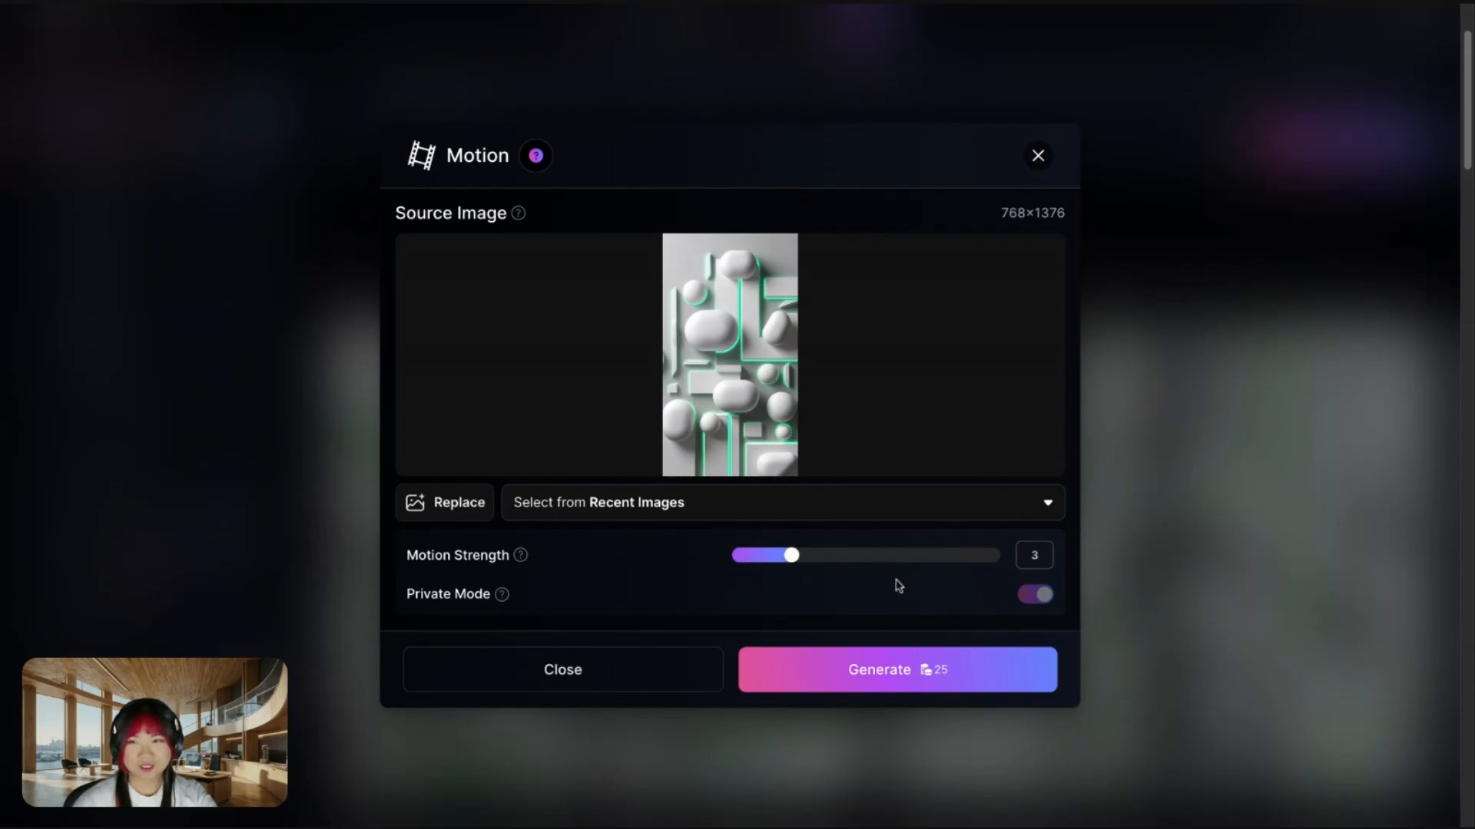
left_click(879, 683)
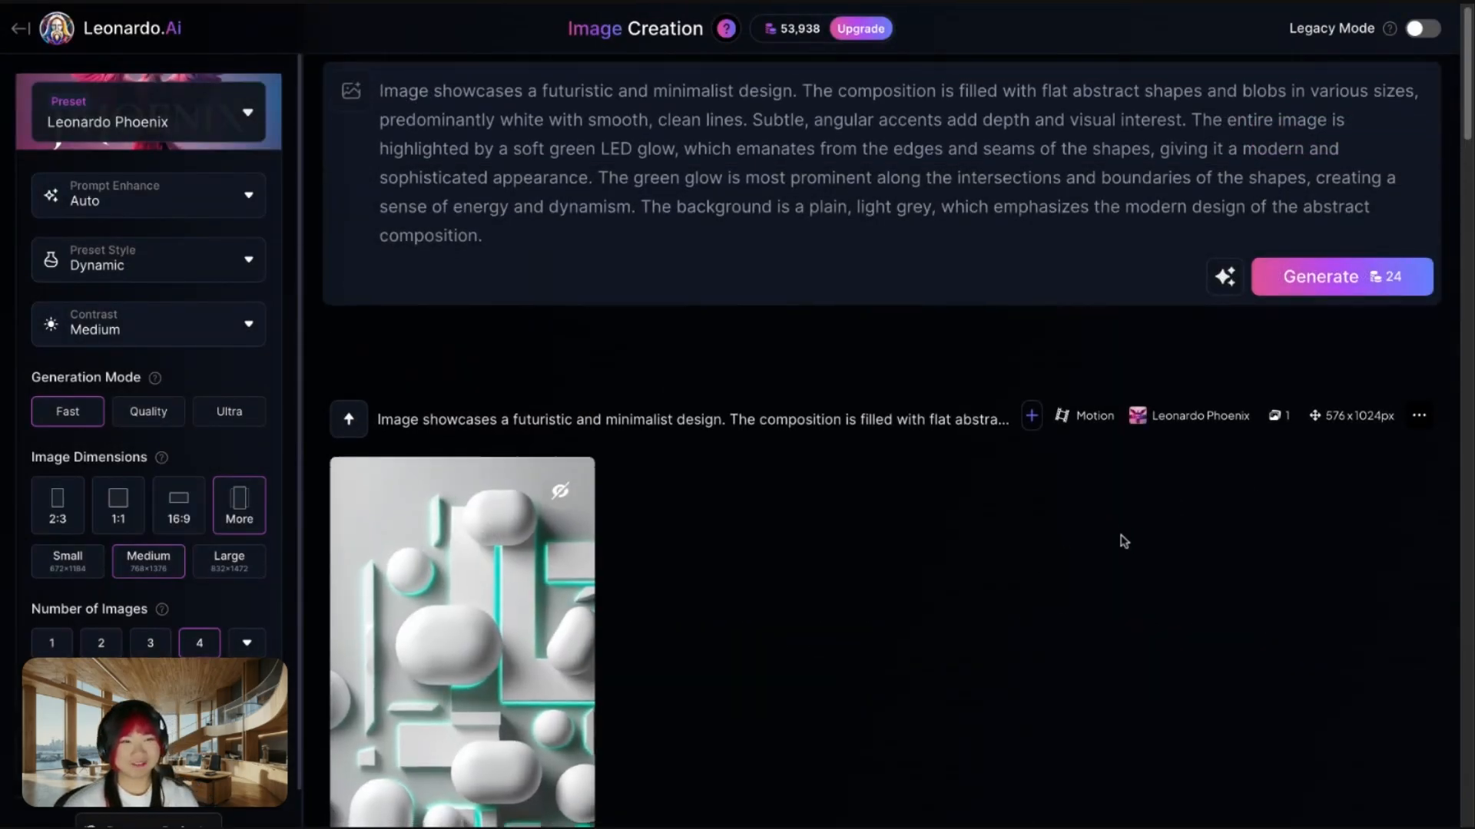
left_click(428, 619)
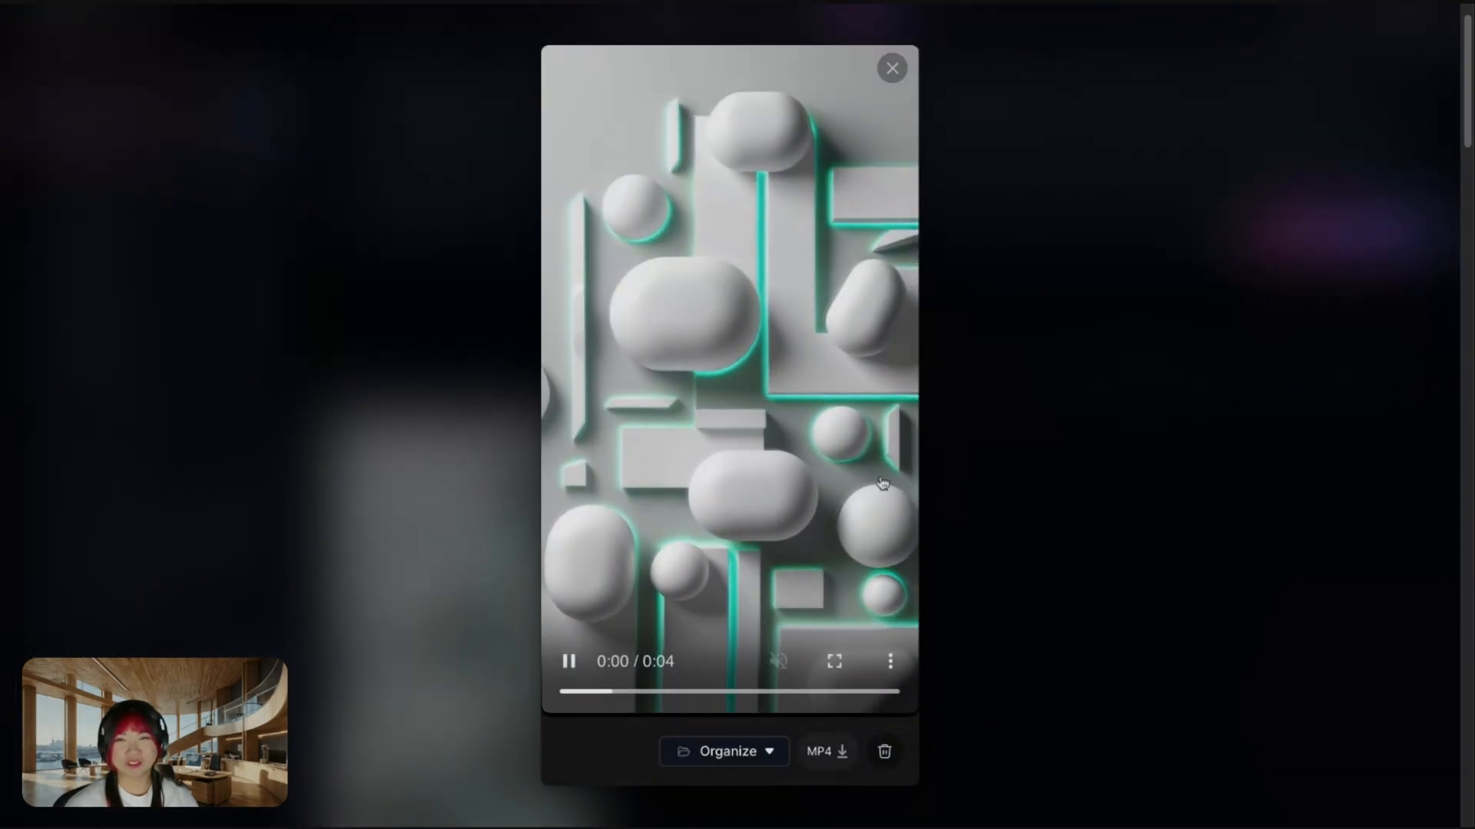